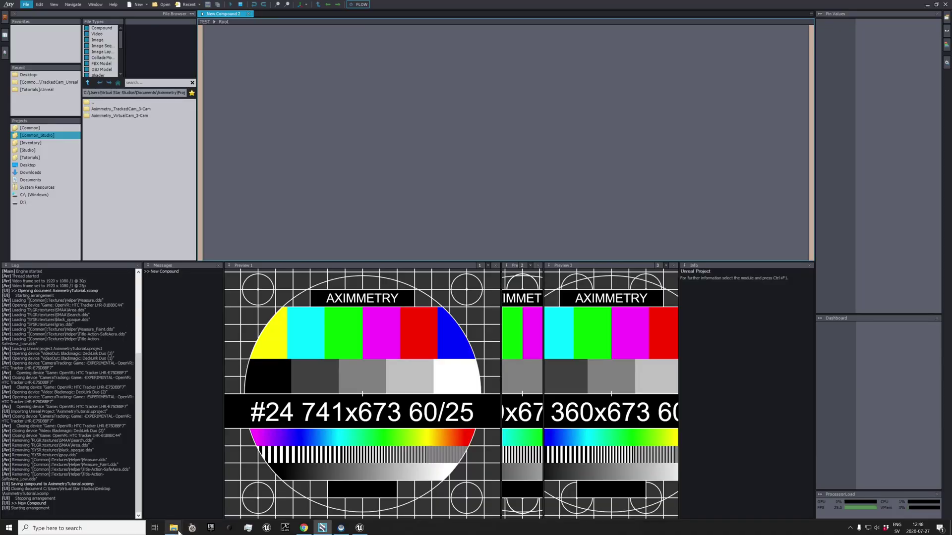
Add TrackedCam_Unreal_Prev_3-Cam from the [Common_Studio] TrackedCam_Unreal compounds folder to the flow and move the node slightly upward.
mouse_move(177, 530)
left_click(130, 126)
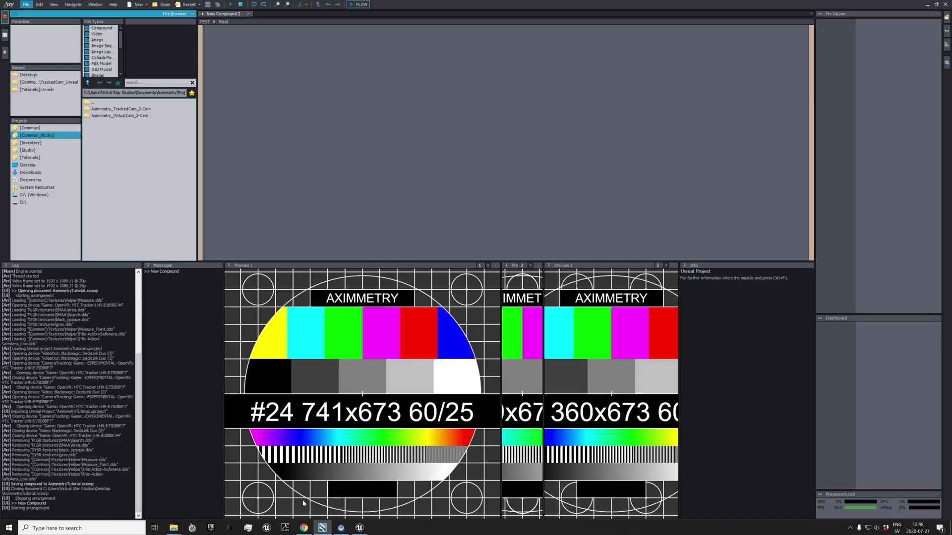
left_click(30, 128)
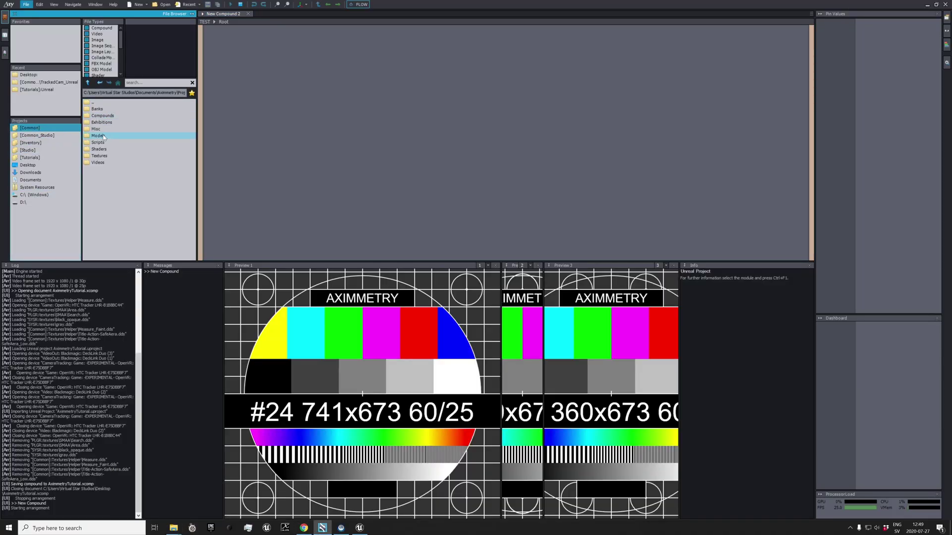
double_click(101, 116)
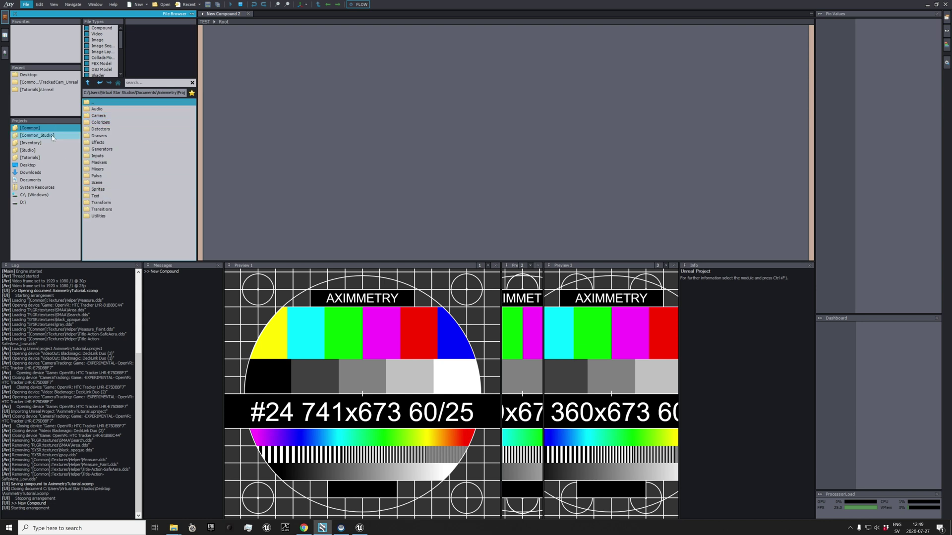
left_click(52, 135)
double_click(107, 108)
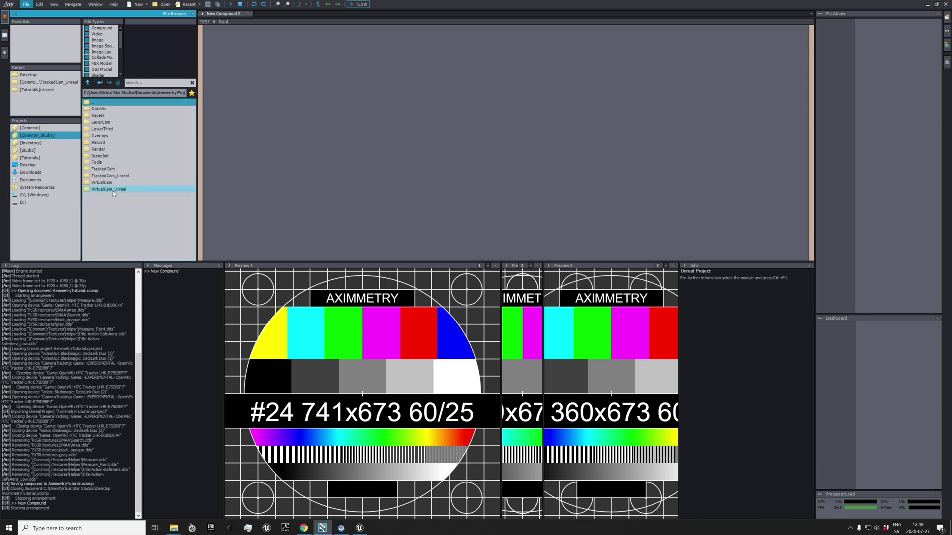
double_click(107, 176)
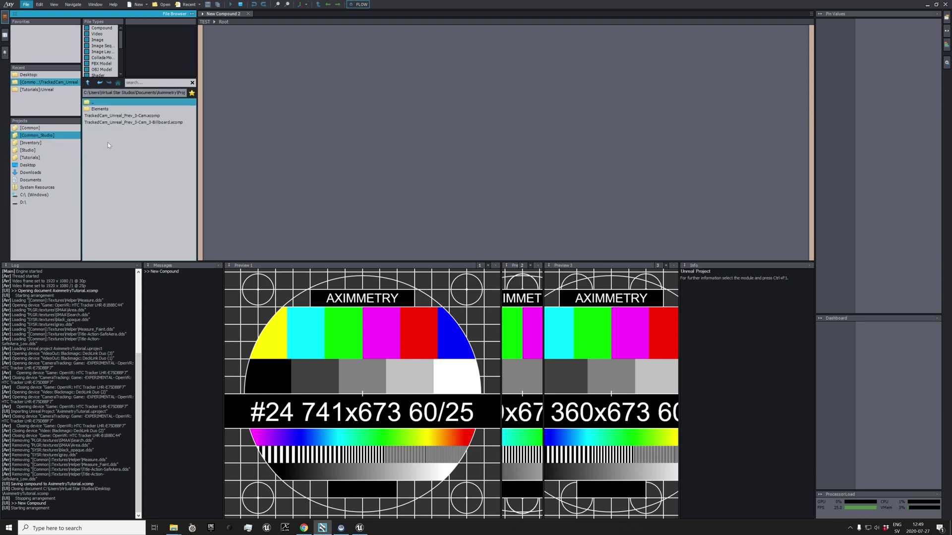
left_click_drag(149, 117, 387, 121)
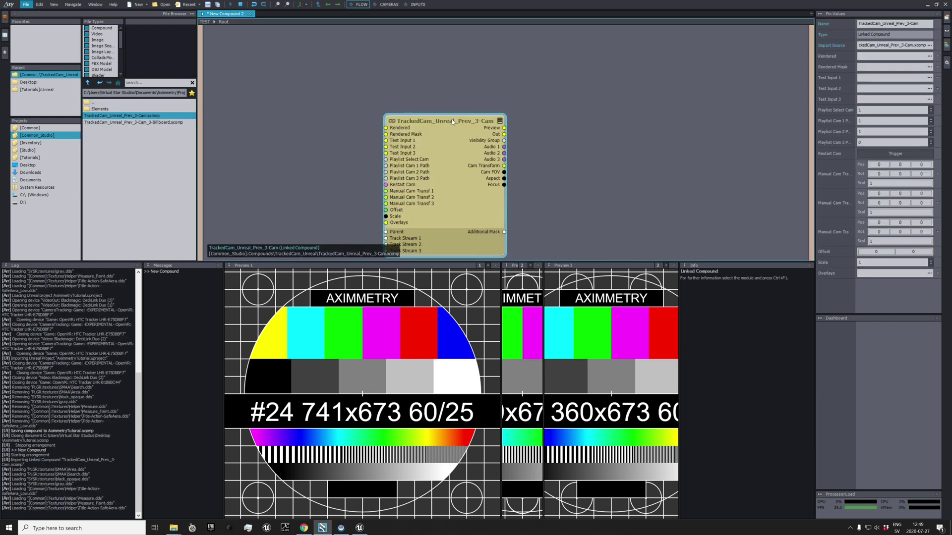
left_click_drag(451, 120, 453, 92)
left_click(557, 101)
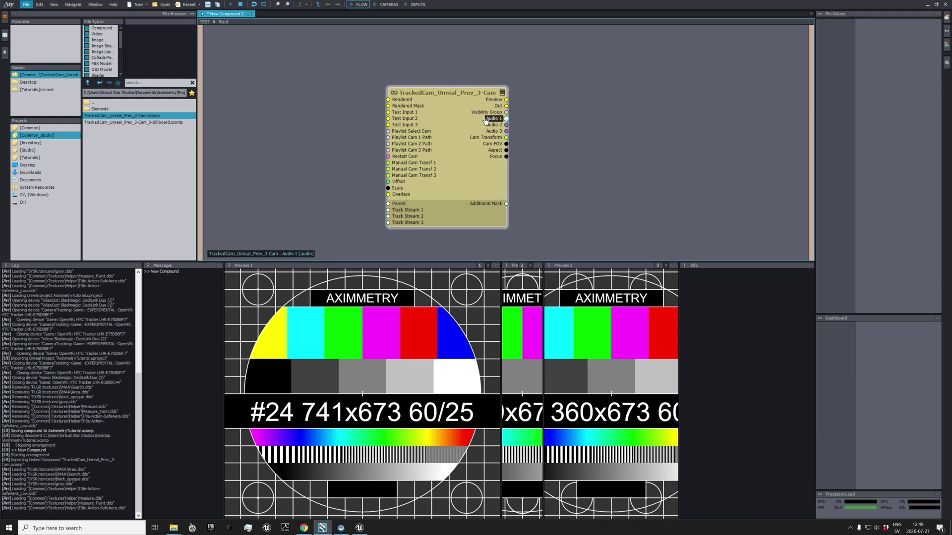
Save the compound to the Desktop as AximmetryNonBillboard.
key("ctrl+s")
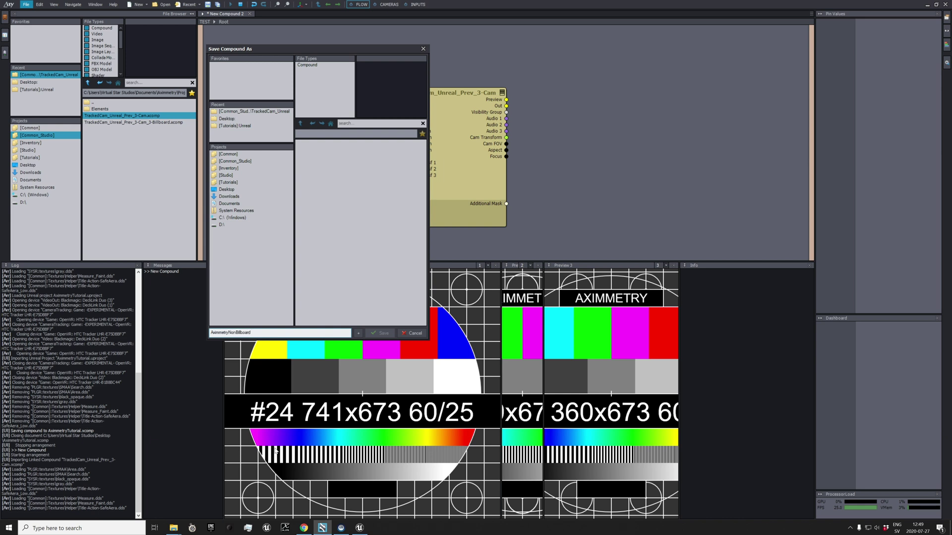
left_click(227, 189)
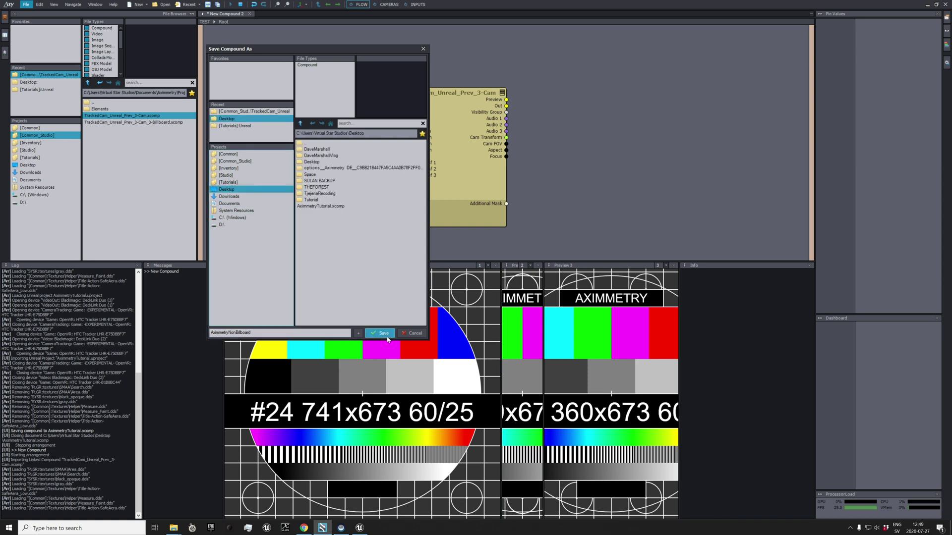
left_click(382, 334)
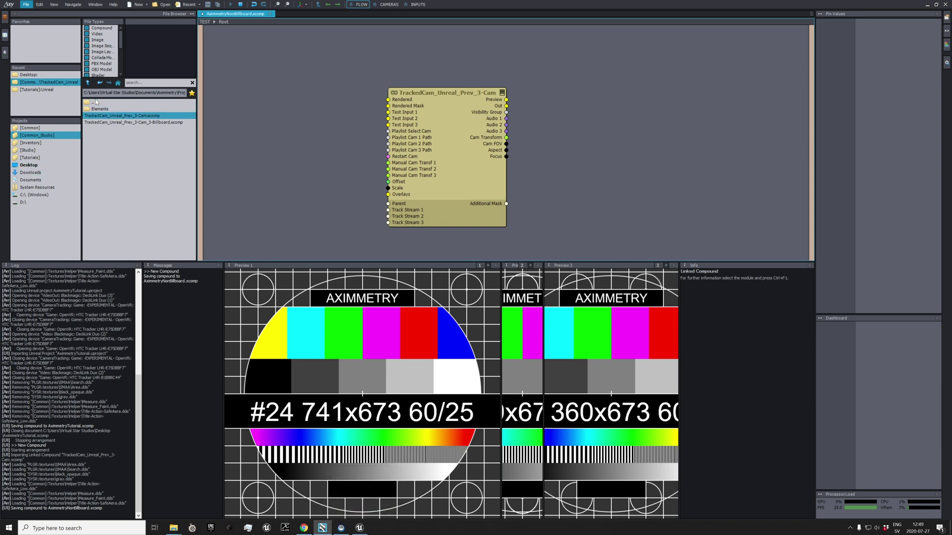
Look into the [Common_Studio] Unreal_Assets folder and show the location of Aximmetry_VirtualCam_3-Cam in File Explorer.
left_click(53, 134)
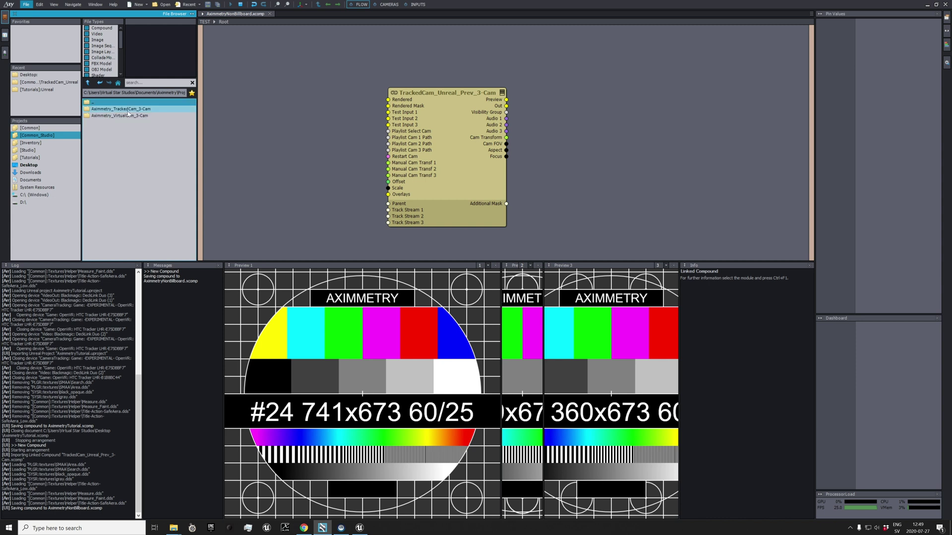
double_click(111, 108)
double_click(109, 103)
right_click(128, 115)
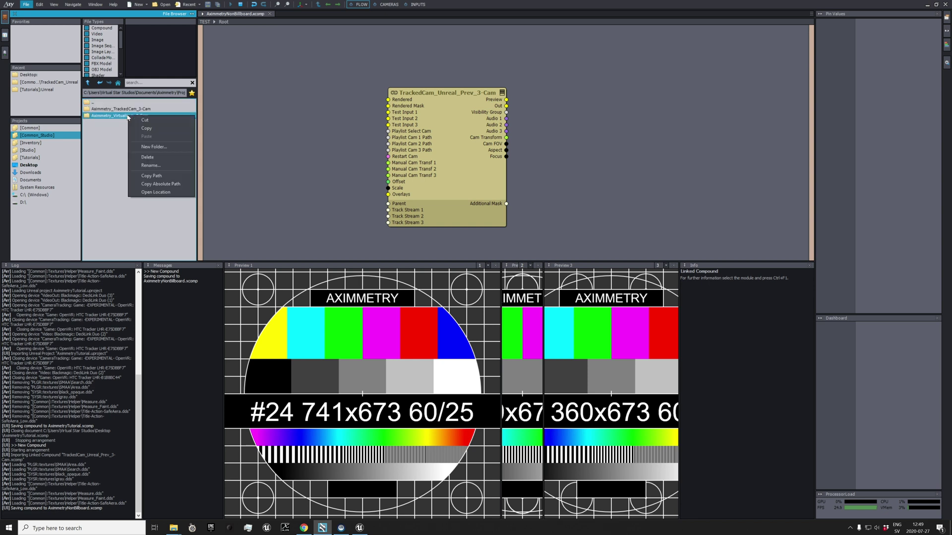
left_click(156, 193)
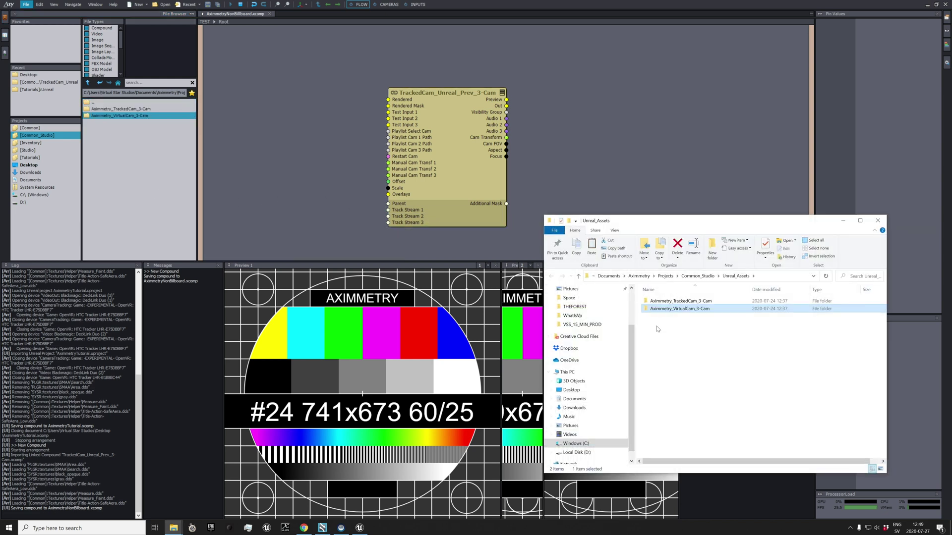
left_click(691, 312)
View the Content folder of the AximmetryTutorial project in File Explorer.
mouse_move(175, 529)
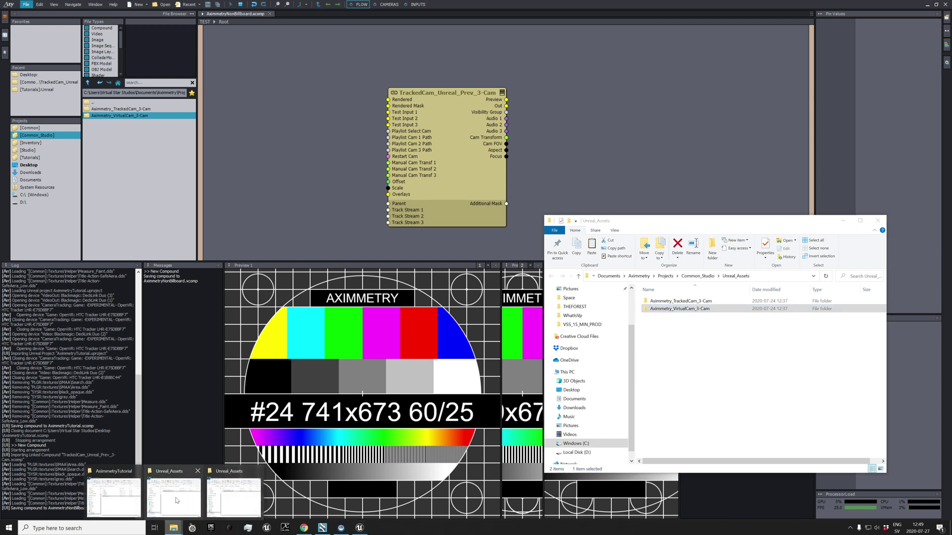
left_click(114, 491)
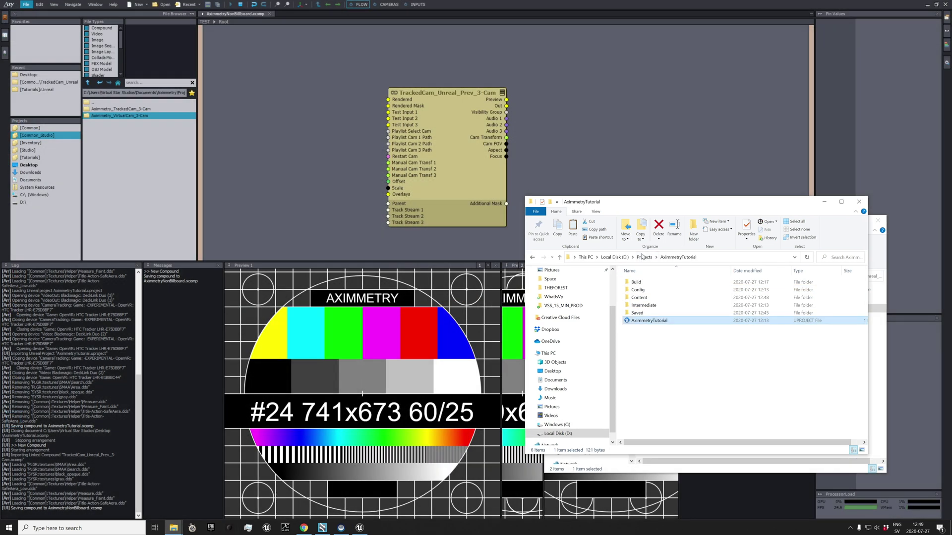
double_click(639, 298)
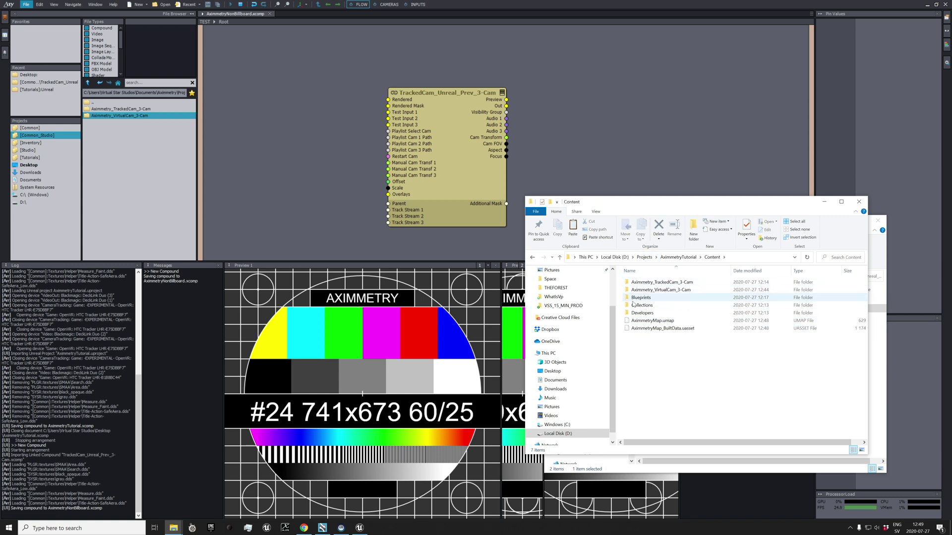
Switch to the Unreal Editor, show the project's root Content folder and delete the Aximmetry_Camera_Virtual actor from the level.
left_click(359, 528)
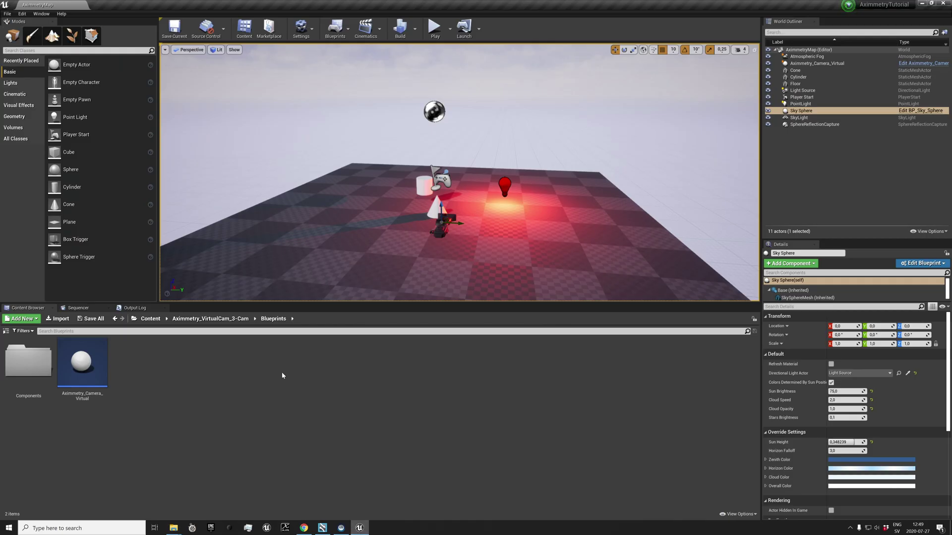
left_click(150, 319)
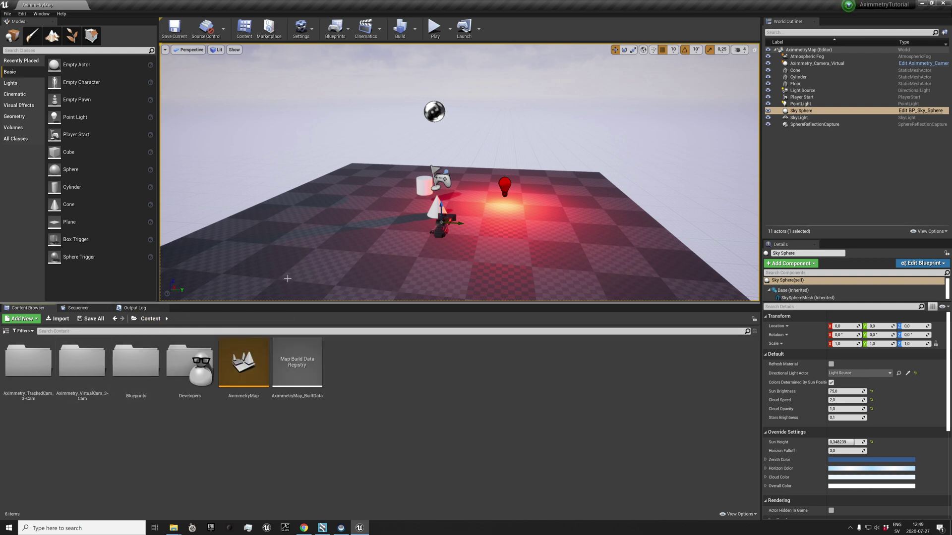
left_click(817, 63)
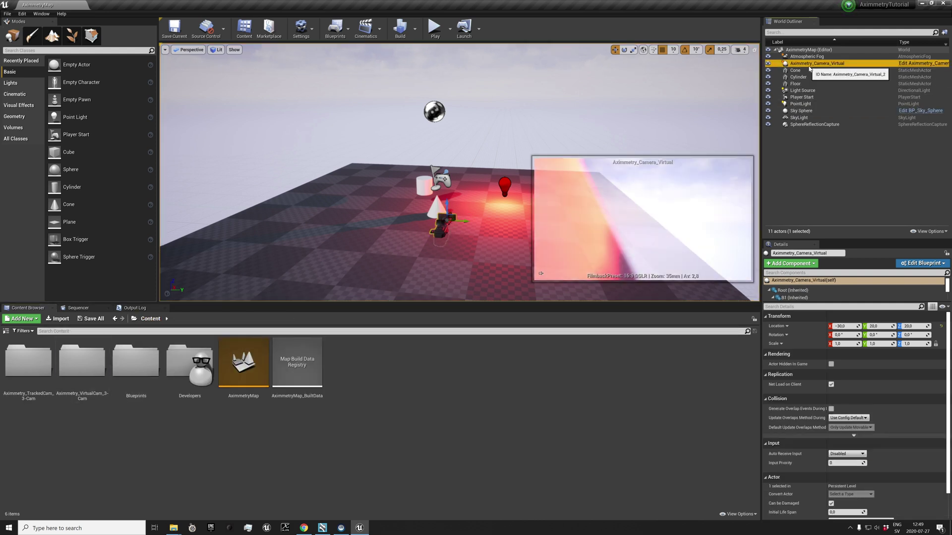
key("Delete")
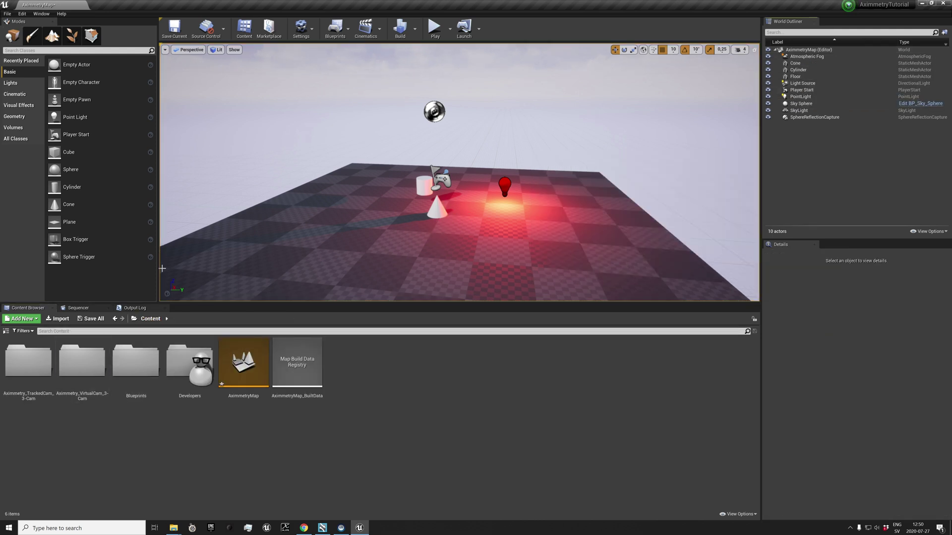
Place the Aximmetry_Camera_Virtual blueprint from Aximmetry_VirtualCam_3-Cam/Blueprints on the floor in front of the cone.
double_click(97, 363)
left_click(31, 366)
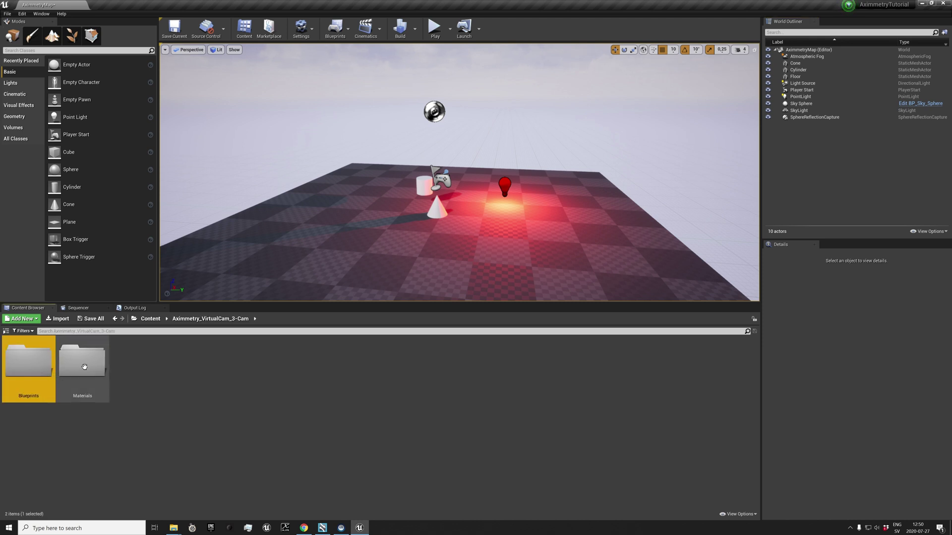
double_click(33, 367)
left_click_drag(83, 364, 437, 248)
Save all unsaved levels and assets, and cook the project's content for Windows.
left_click(8, 14)
left_click(20, 77)
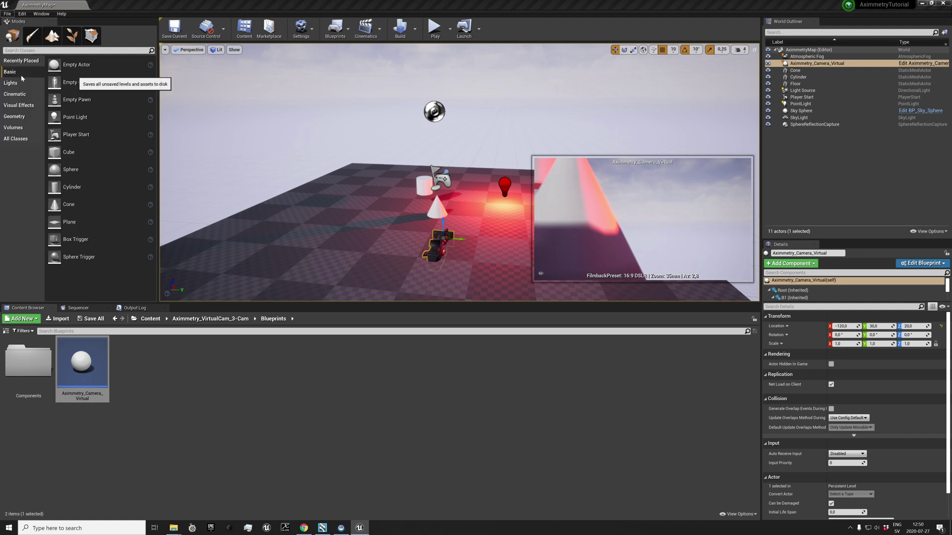
left_click(7, 14)
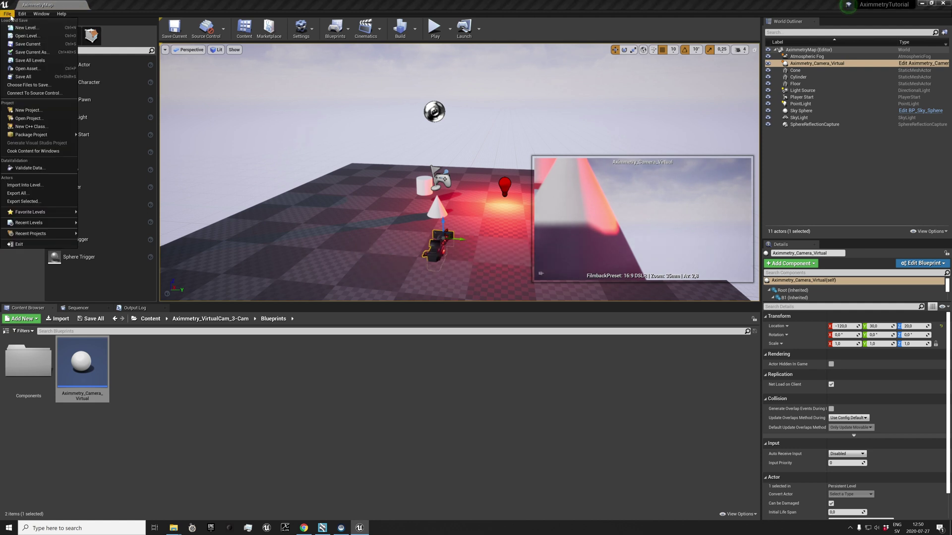
left_click(30, 151)
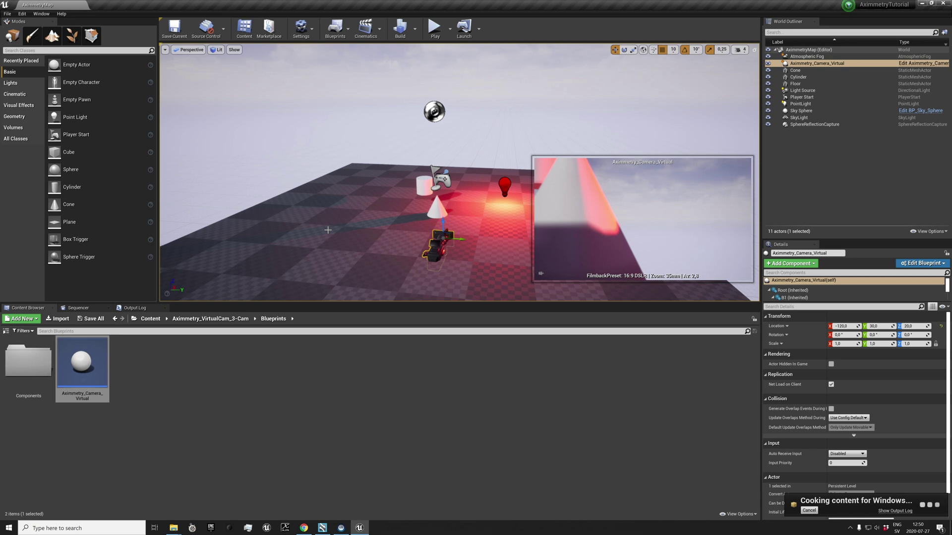
Switch back to Aximmetry and add the AximmetryTutorial Unreal project file to the flow beside the tracked camera compound.
left_click(328, 529)
mouse_move(175, 529)
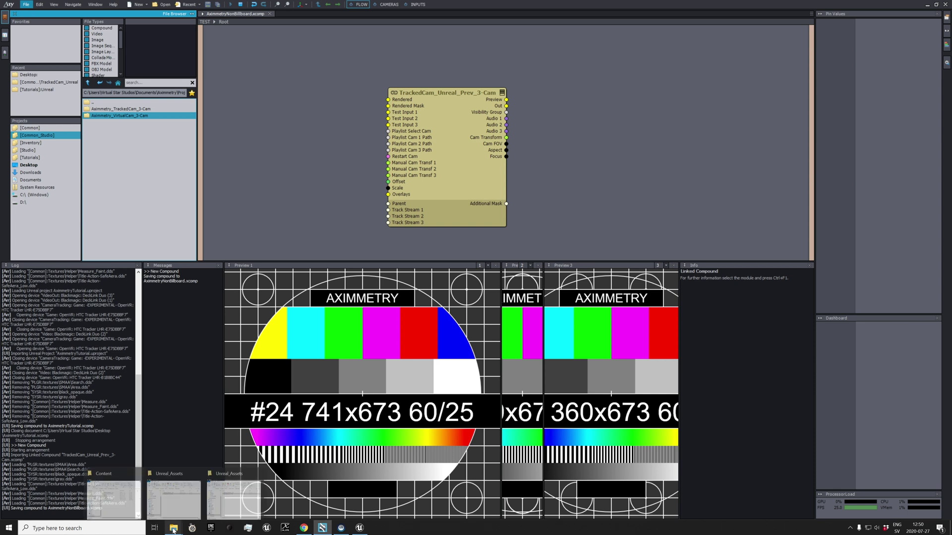
left_click(227, 502)
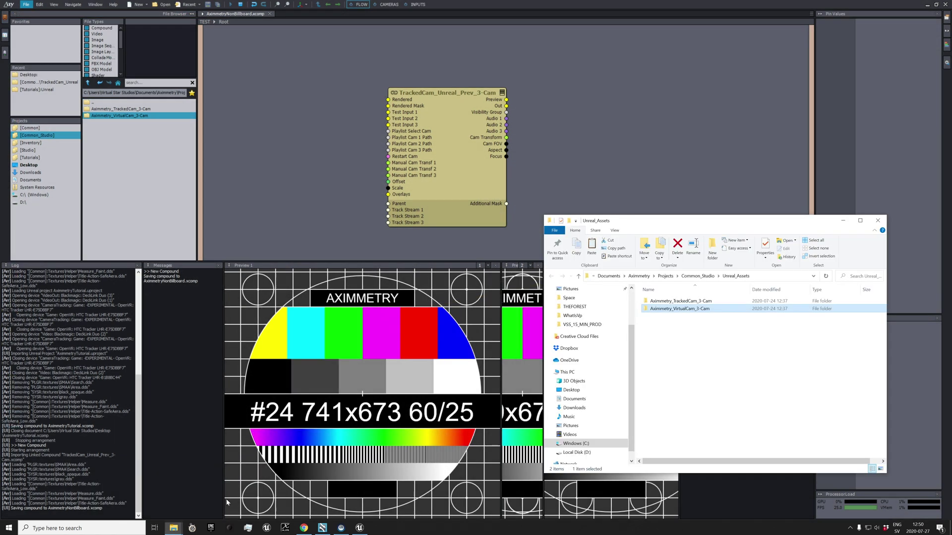
mouse_move(179, 529)
left_click(113, 496)
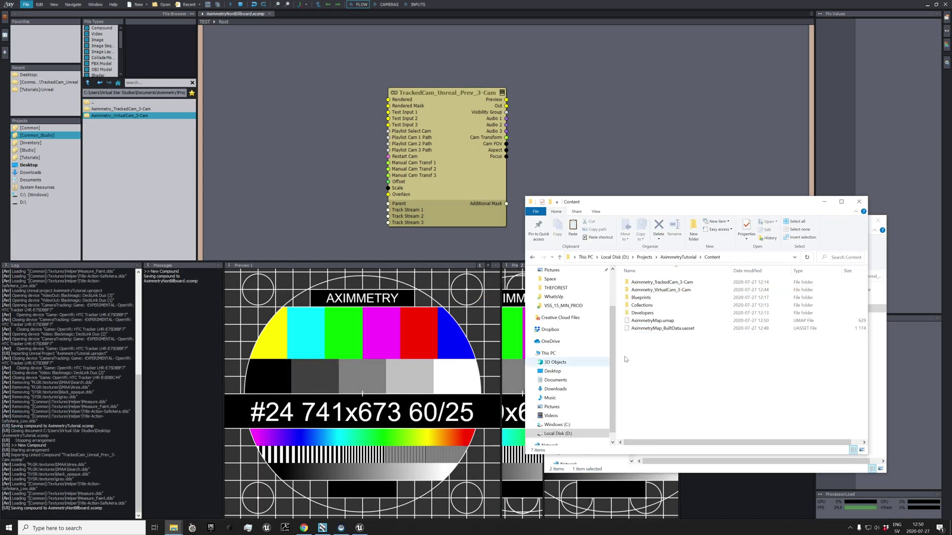
left_click(677, 258)
left_click_drag(649, 320, 603, 107)
left_click(585, 104)
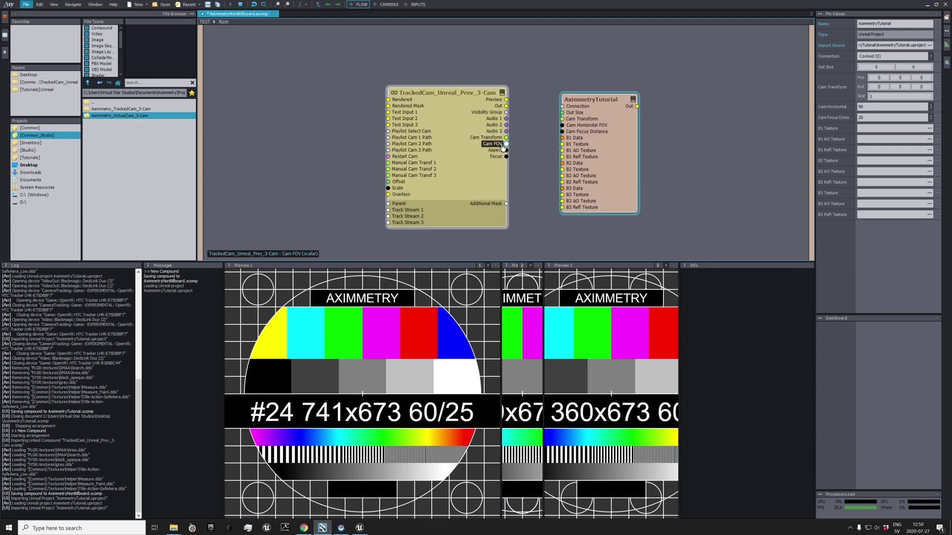
Connect the camera compound's Cam Transform, Cam FOV and Focus to AximmetryTutorial's matching camera inputs, and AximmetryTutorial's Out to the compound's Rendered input.
left_click_drag(507, 141, 563, 125)
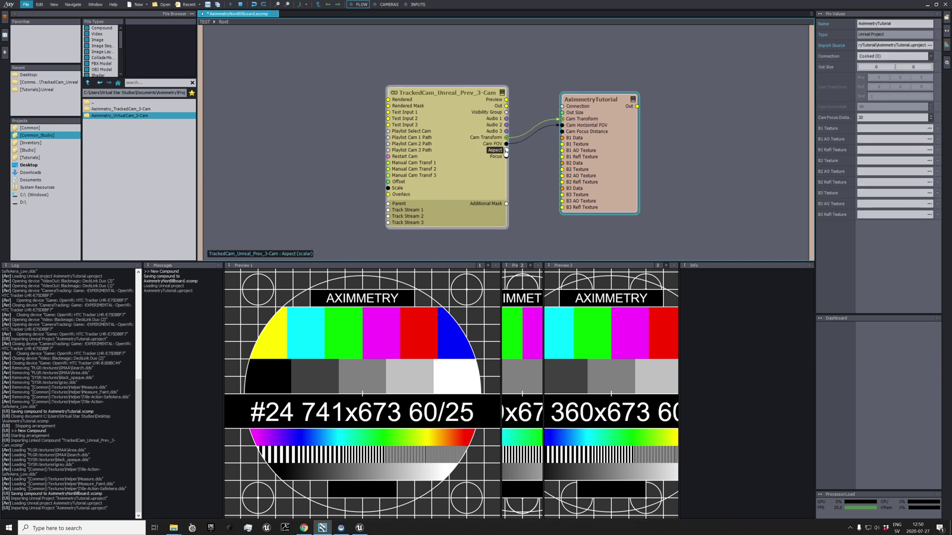
left_click_drag(506, 157, 569, 135)
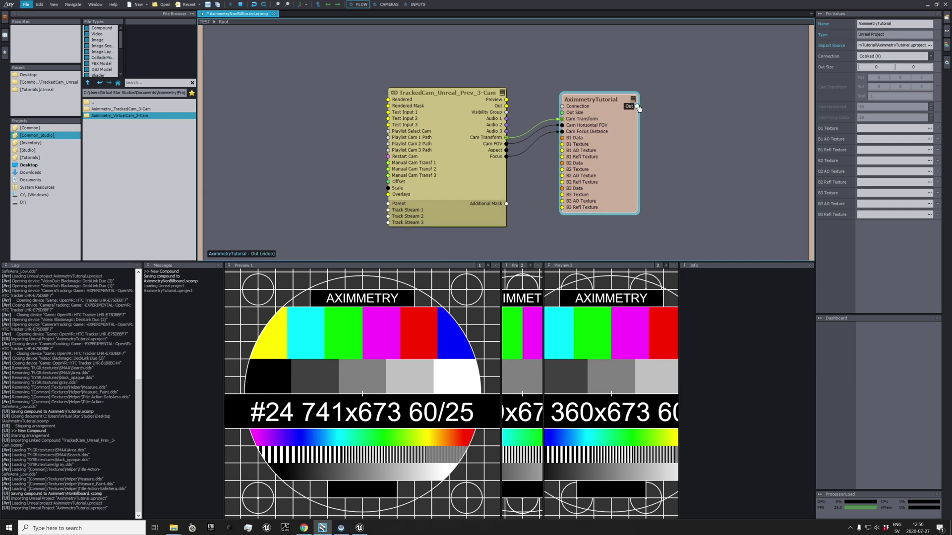
mouse_move(638, 108)
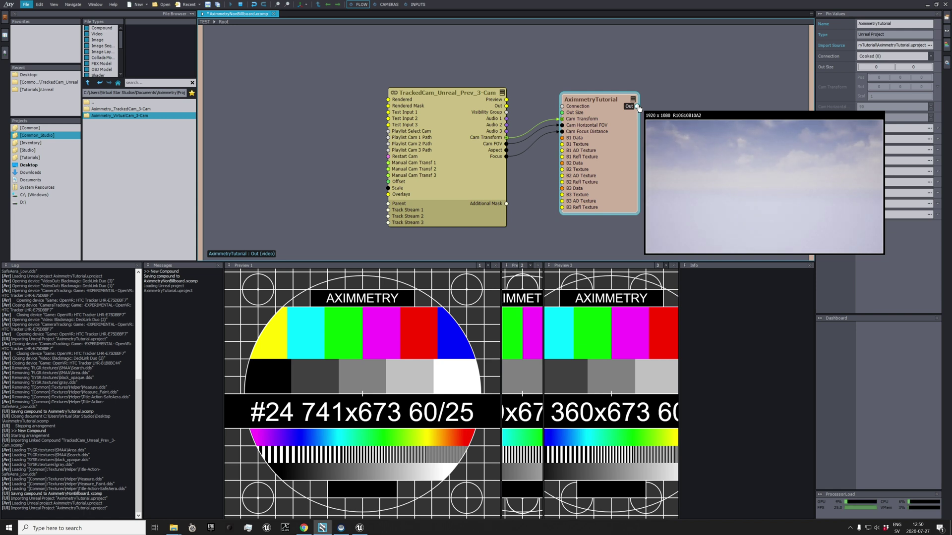
left_click_drag(643, 74, 406, 100)
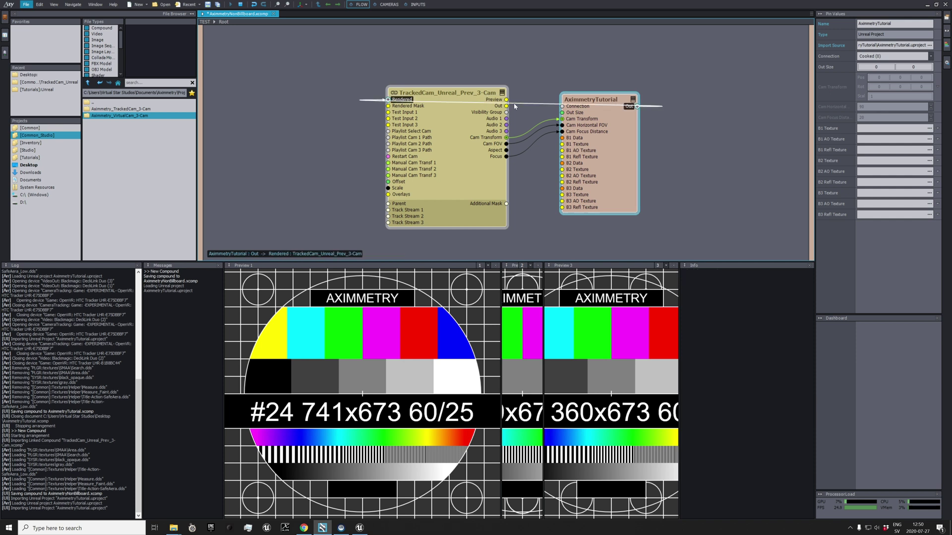
Expose the tracked camera compound's Preview and Out pins as root outputs, keeping the names Preview and Out.
left_click_drag(506, 100, 810, 29)
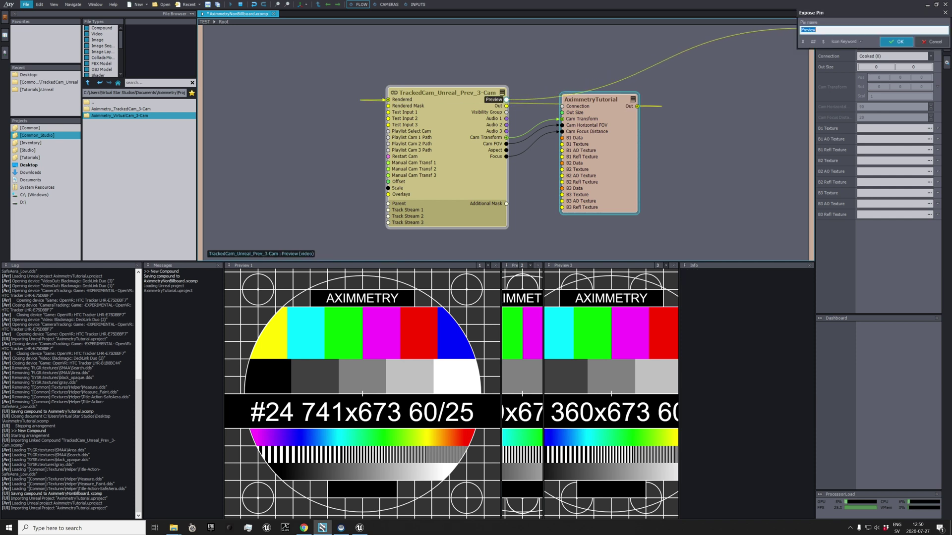
left_click(895, 42)
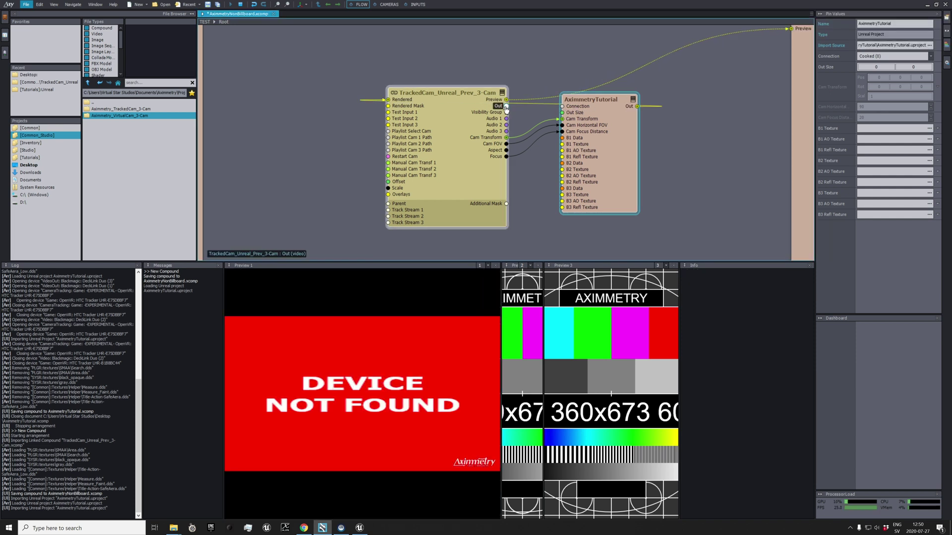
left_click_drag(507, 105, 791, 35)
key("Return")
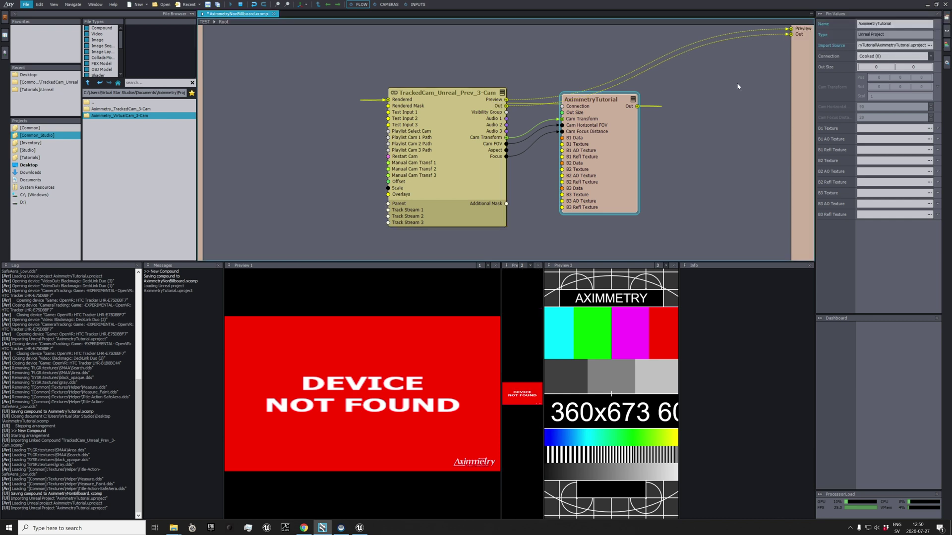
Set Input 1's camera device to Blackmagic: DeckLink Duo (2) with the 1080 resolution and p25 frame rate.
left_click(472, 87)
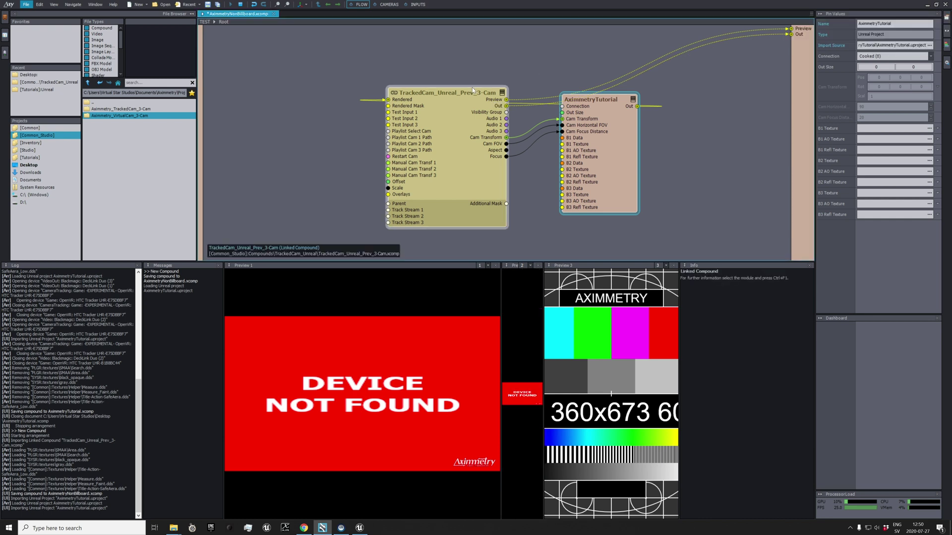
left_click(422, 8)
left_click(272, 69)
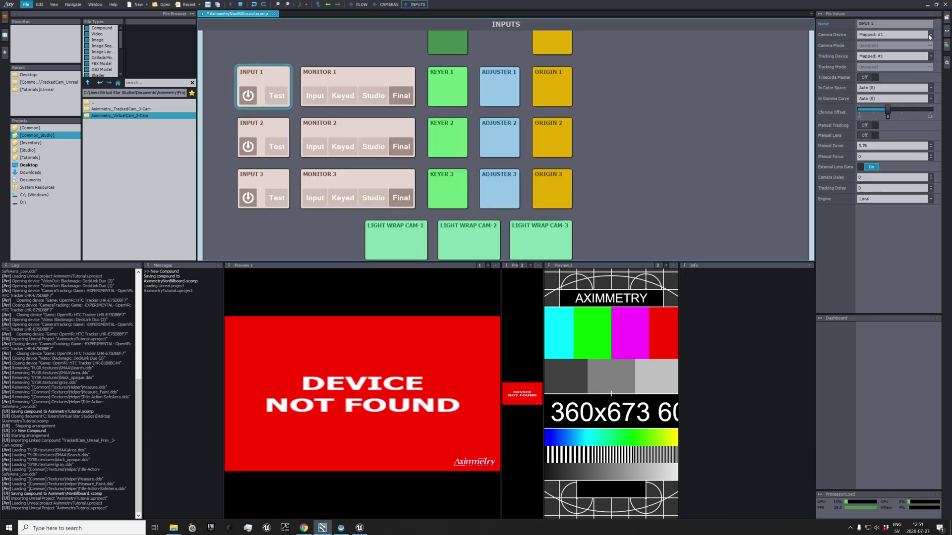
left_click(931, 35)
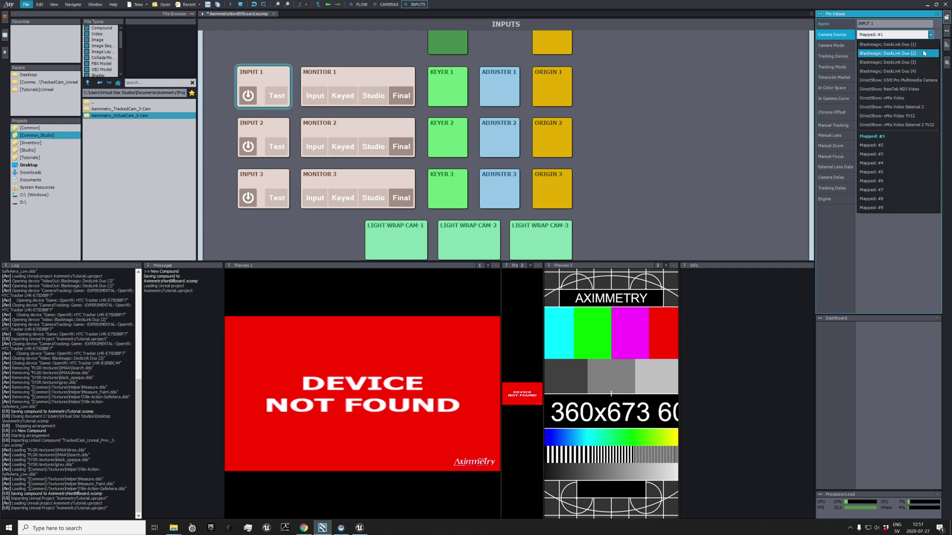
left_click(924, 54)
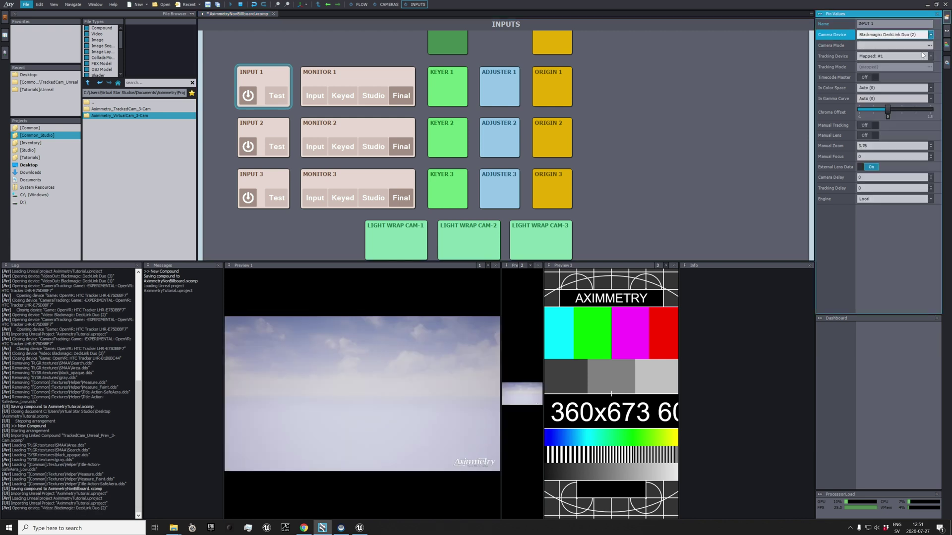
left_click(930, 45)
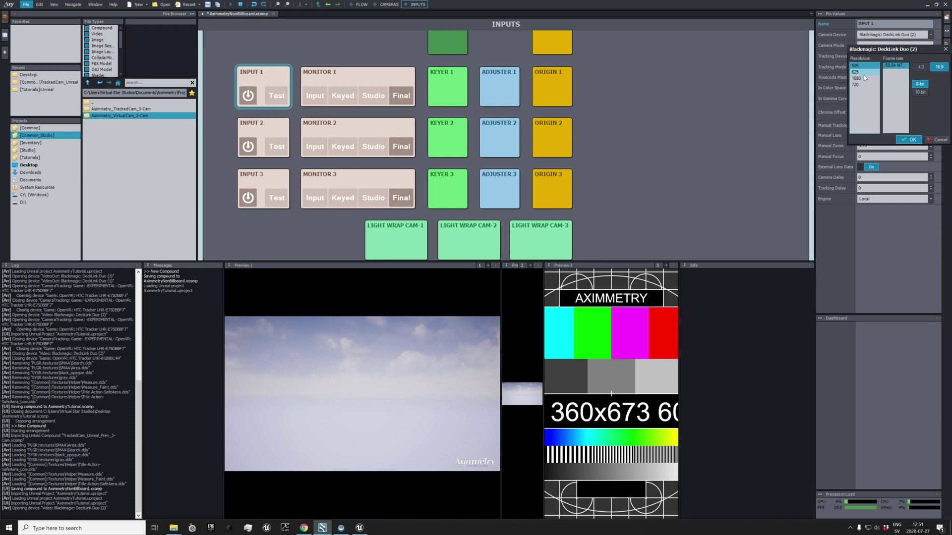
left_click(864, 78)
left_click(890, 78)
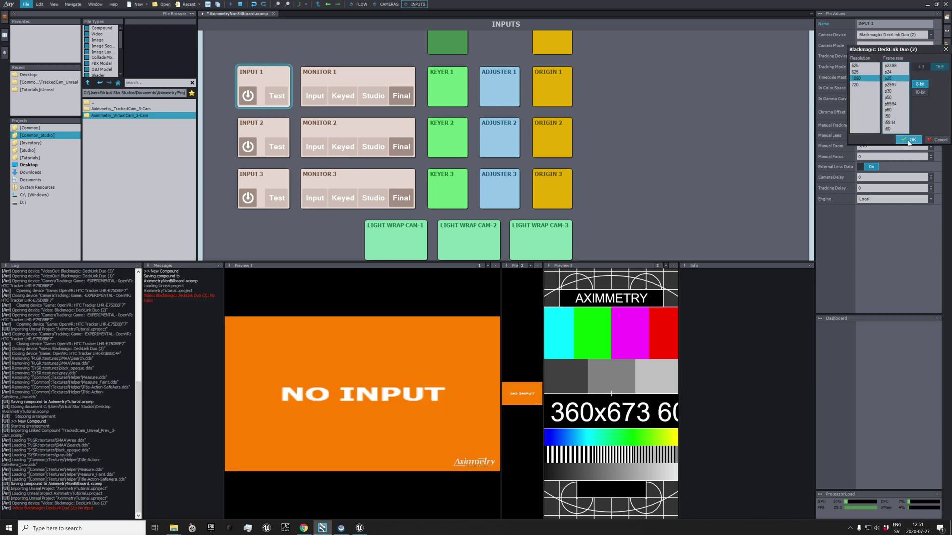
left_click(909, 141)
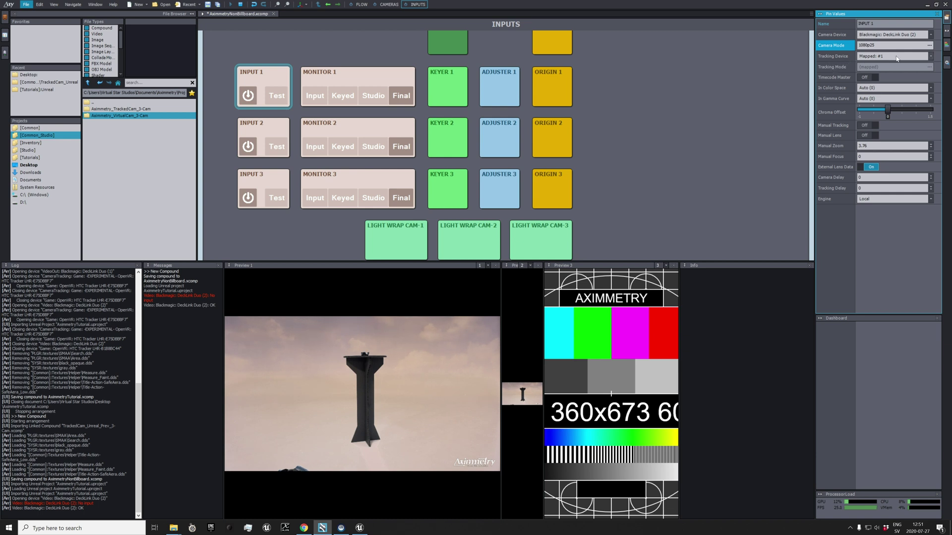
Set Input 1's tracking device to the OpenVR HTC Tracker LHR-E75DBBF7 and accept its tracking mode settings.
left_click(930, 56)
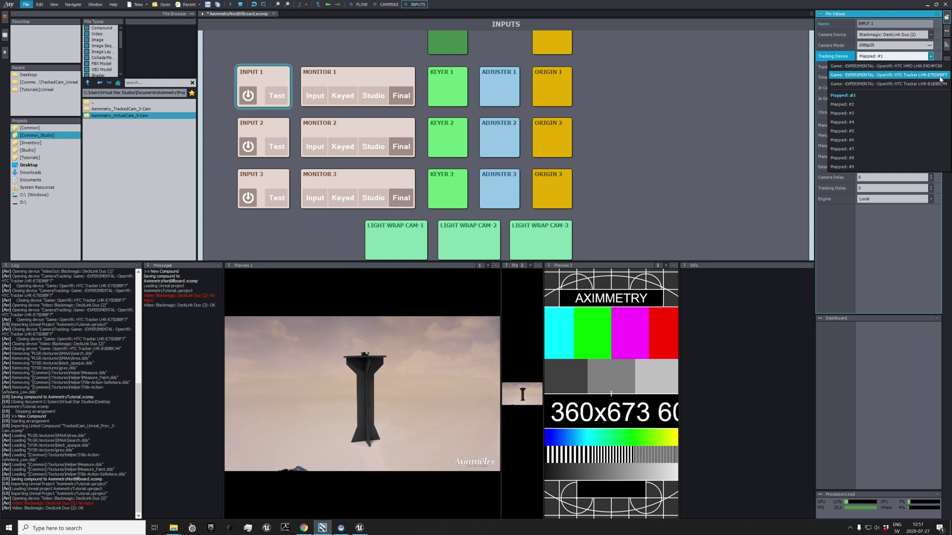
left_click(940, 76)
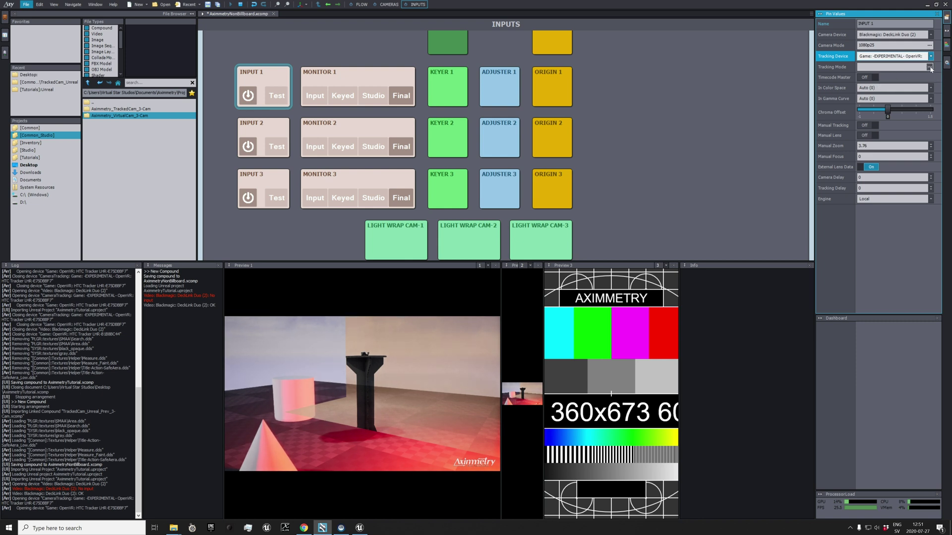
left_click(929, 67)
left_click(936, 162)
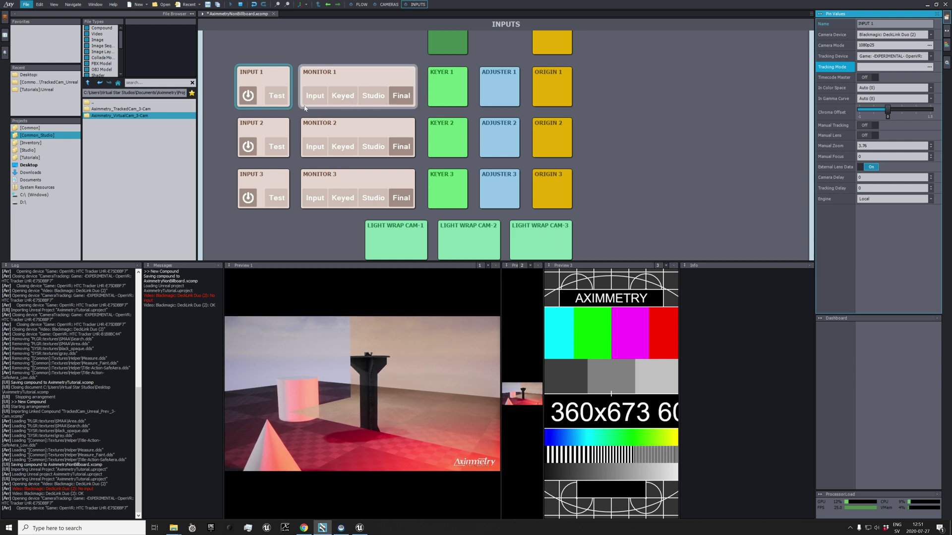
Preview camera 1's keyed image and set Keyer 1's background color to 144, 218, 99 sampled from the green backdrop in the Input view.
left_click(343, 98)
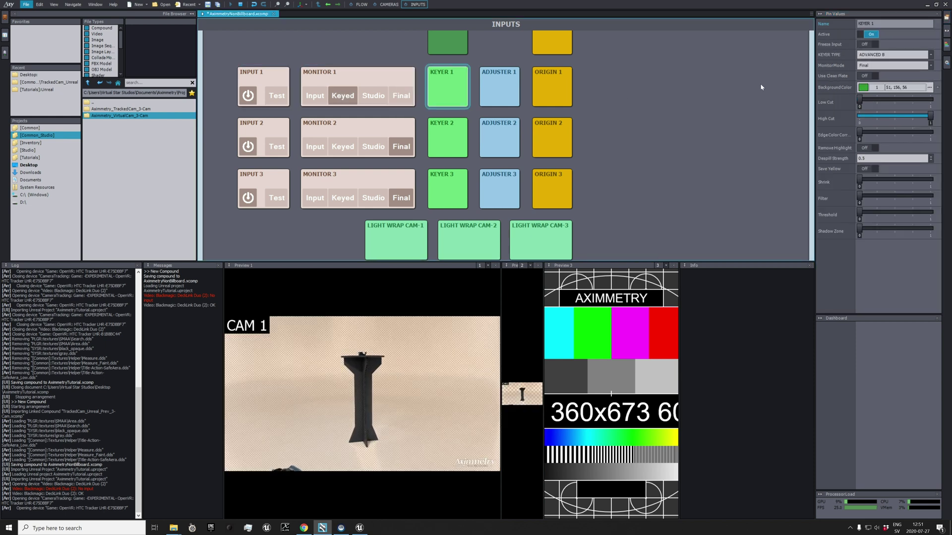
left_click(893, 65)
left_click(884, 96)
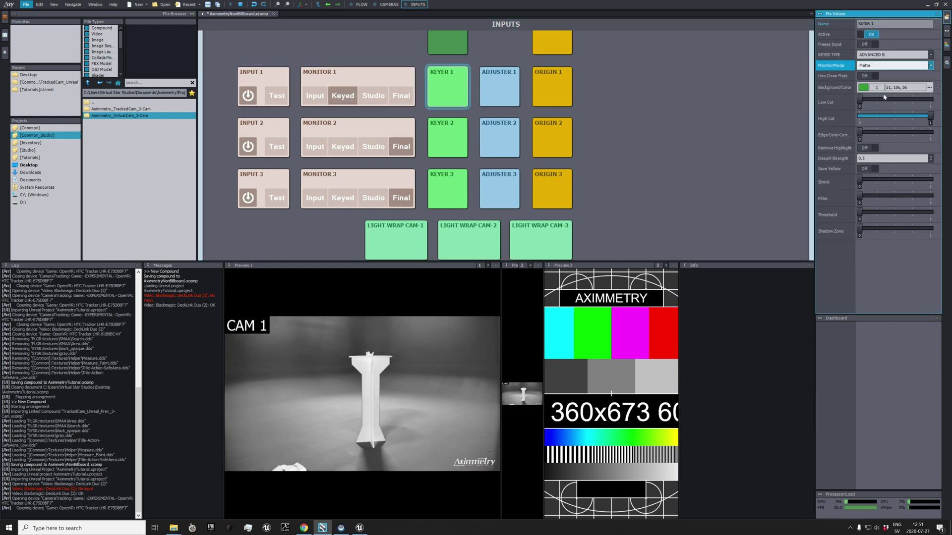
left_click(880, 66)
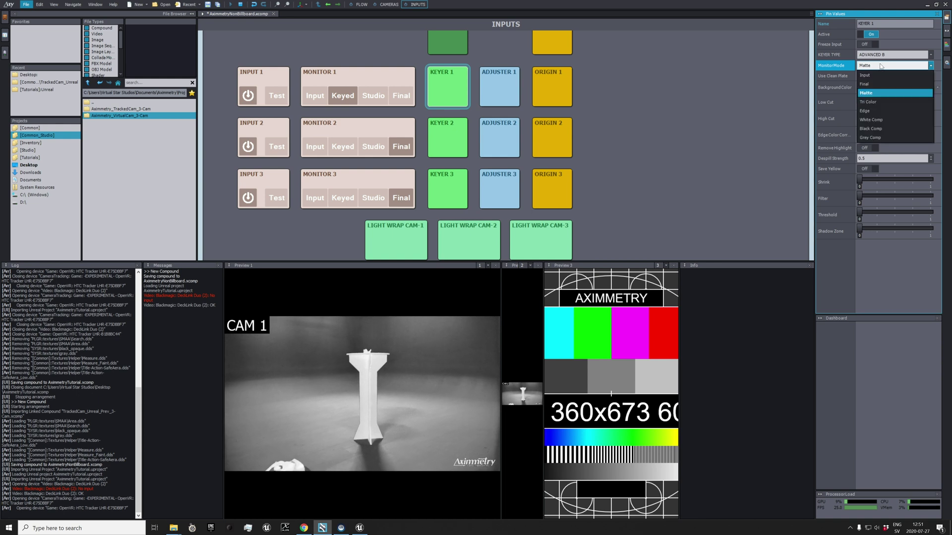
left_click(865, 75)
left_click(867, 87)
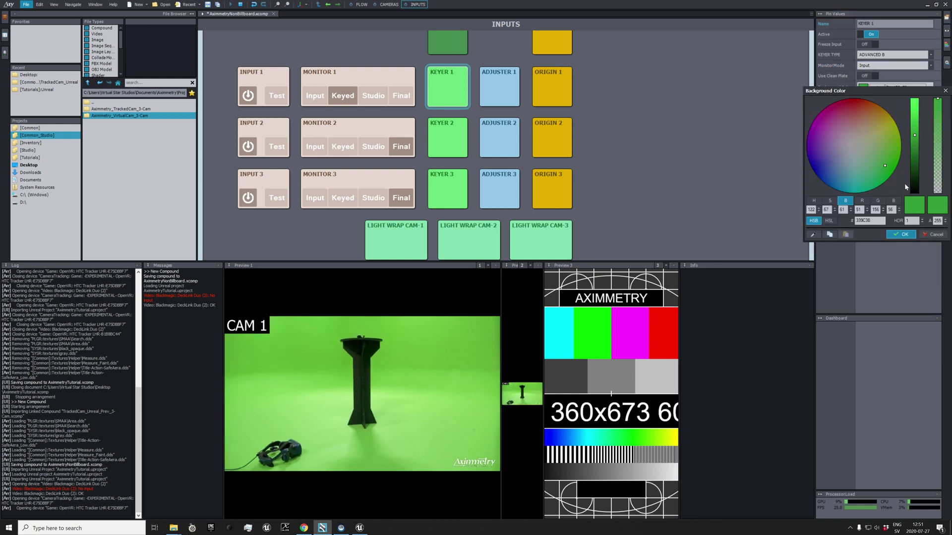
left_click(813, 235)
left_click(413, 397)
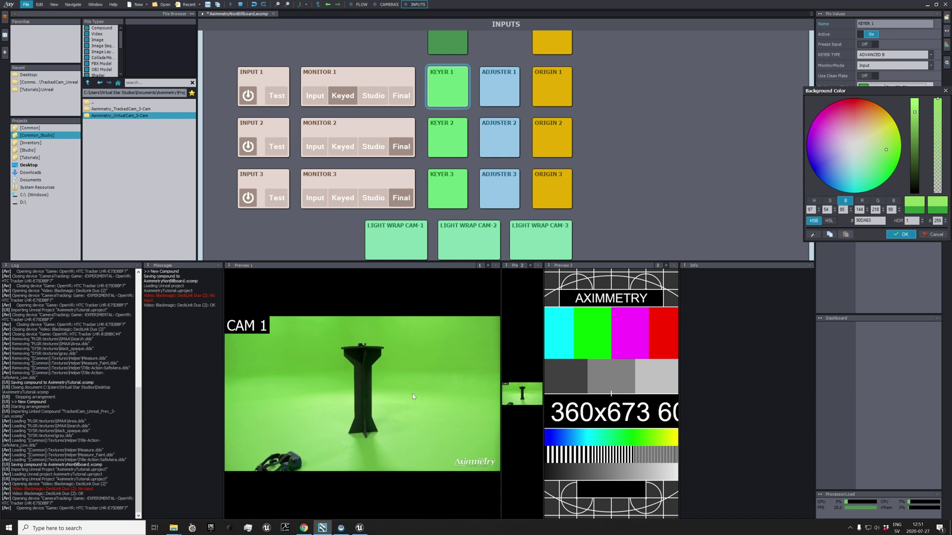
left_click(901, 235)
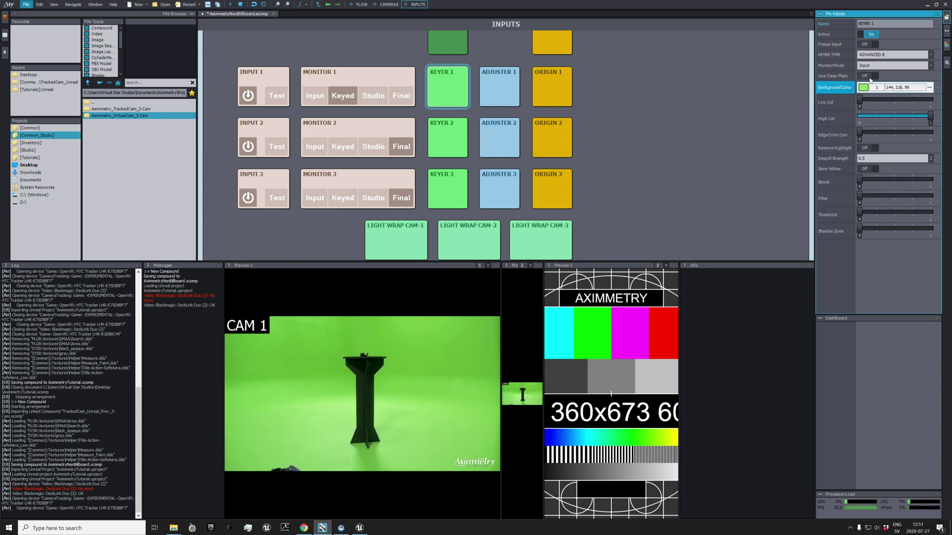
In Keyer 1's Matte view, raise Low Cut to about 0.25 and lower High Cut to about 0.7.
left_click(892, 65)
left_click(887, 85)
left_click(861, 99)
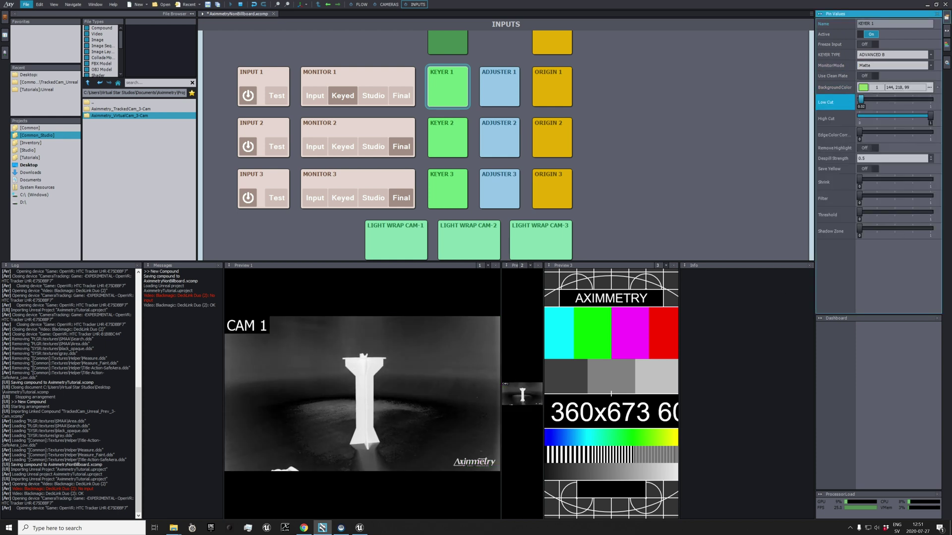
left_click_drag(861, 99, 880, 100)
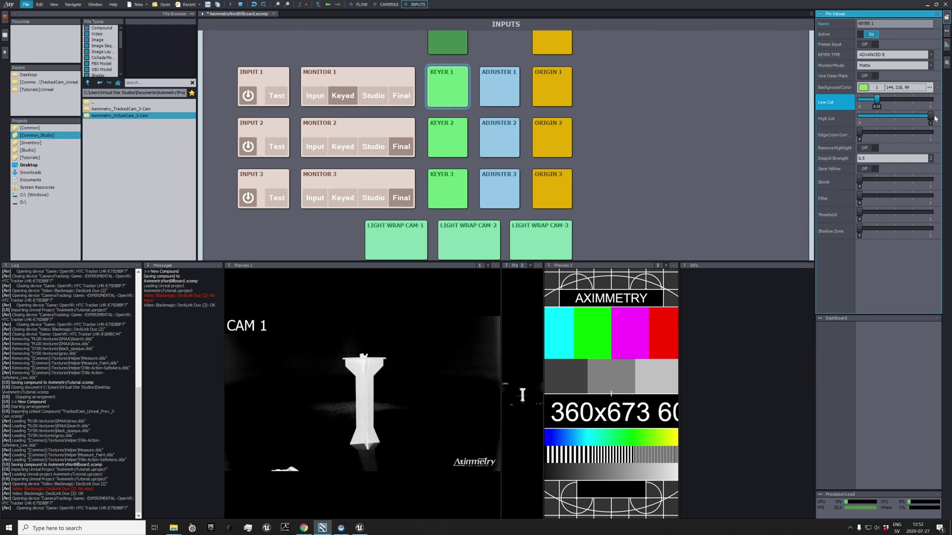
left_click_drag(931, 116, 909, 116)
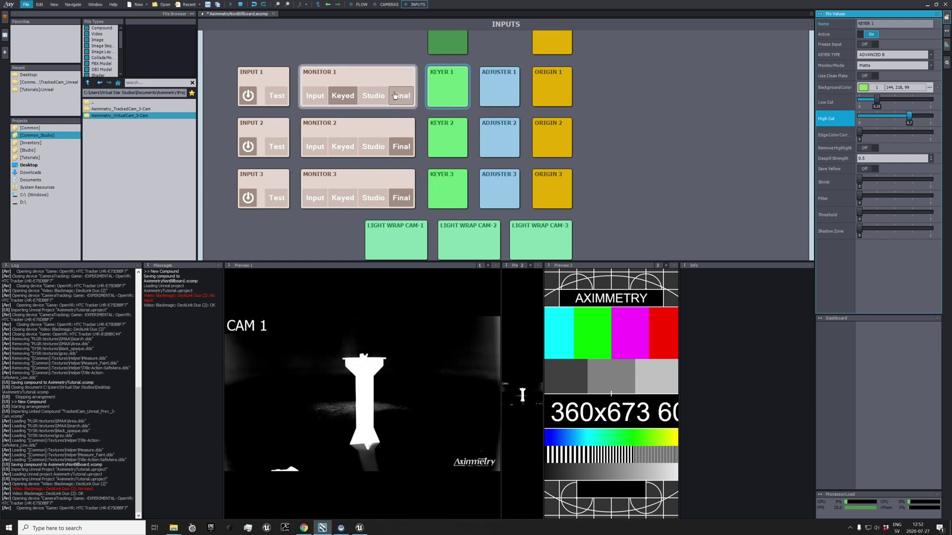
Return Keyer 1's monitor mode to Final and switch Monitor 1 to the Final composite.
left_click(872, 65)
left_click(873, 82)
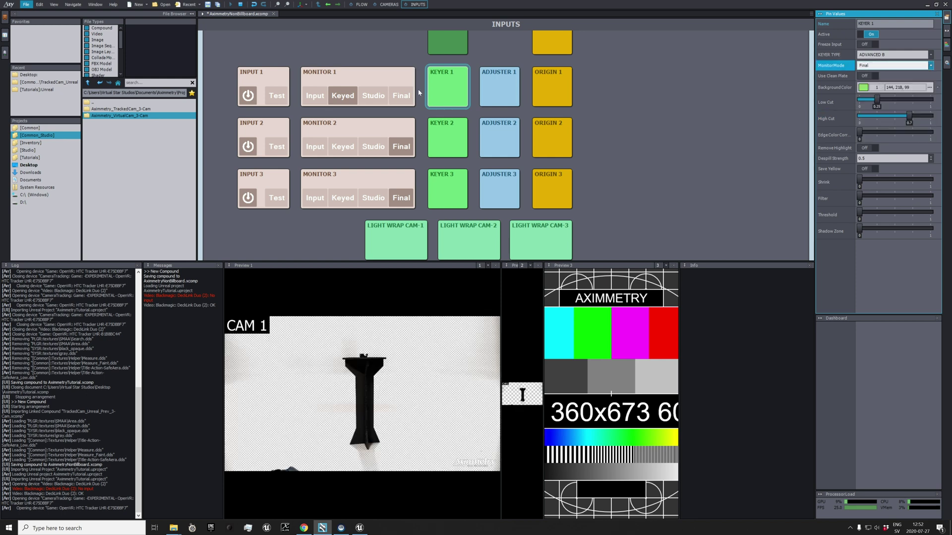
left_click(396, 93)
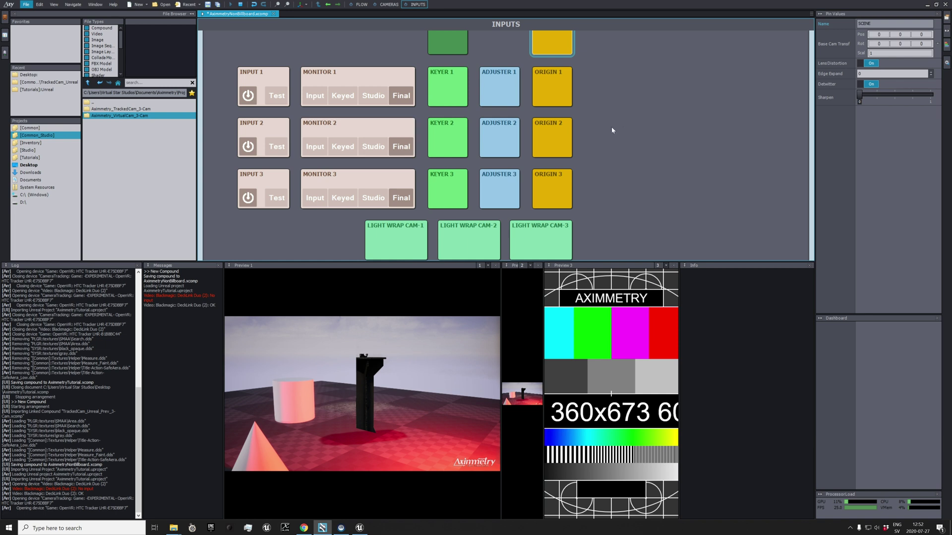
Show camera 1's Studio overlay and extend the Studio's Green Floor to 4.36.
middle_click_drag(626, 118, 652, 199)
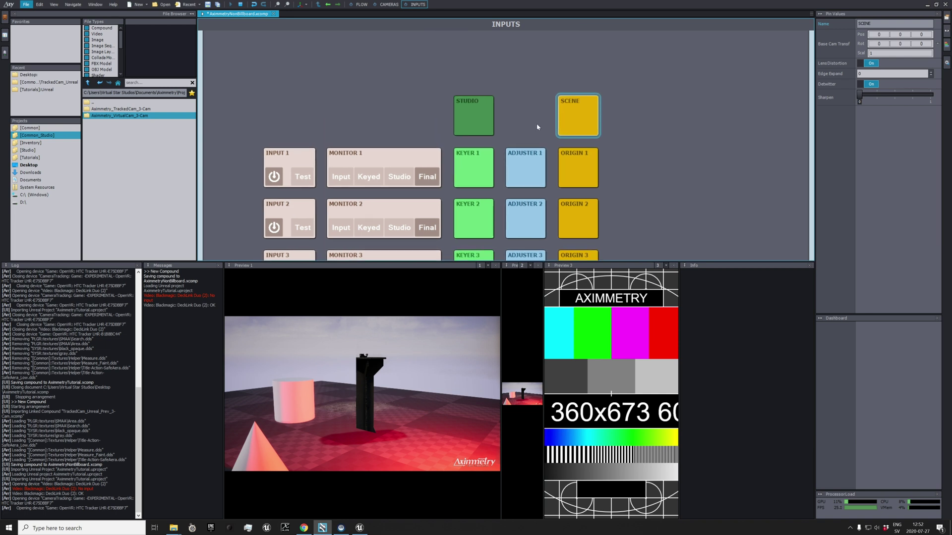
left_click(472, 120)
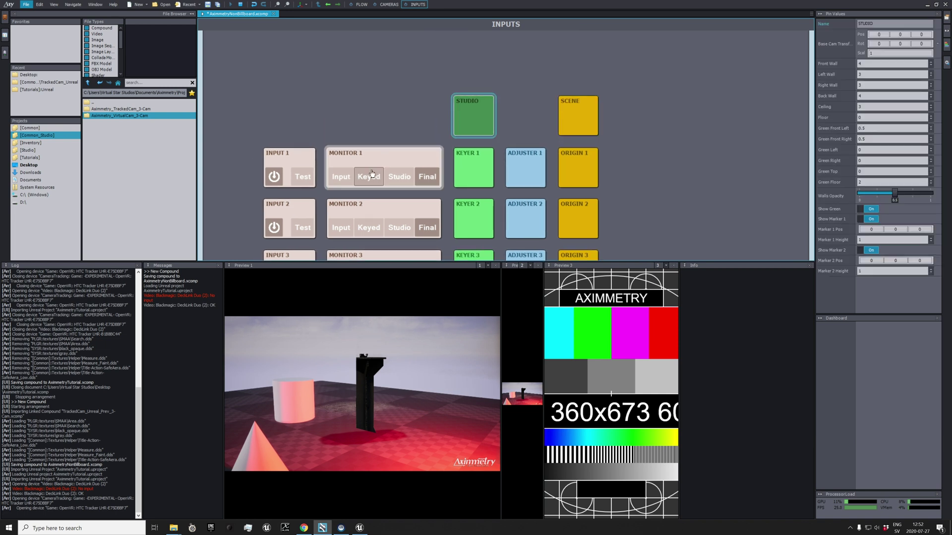
left_click(404, 181)
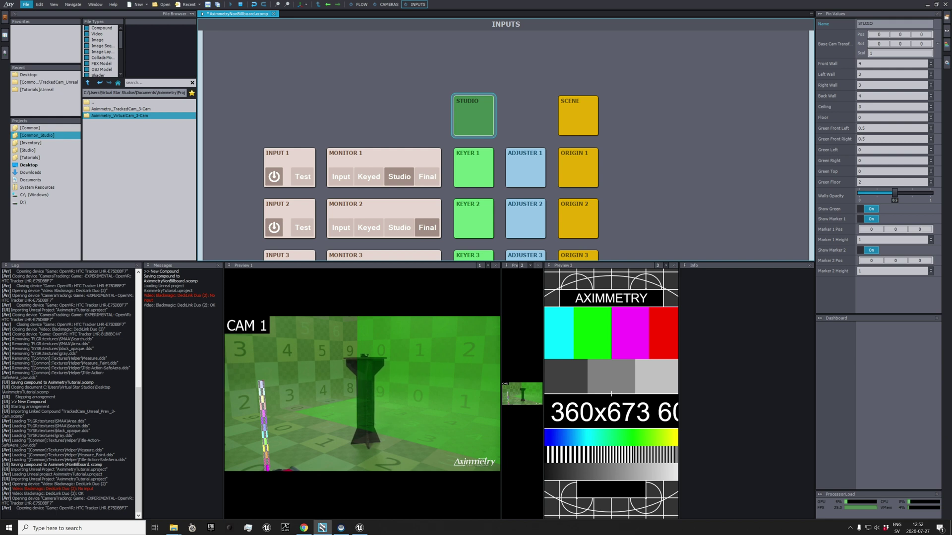
left_click_drag(869, 182, 869, 65)
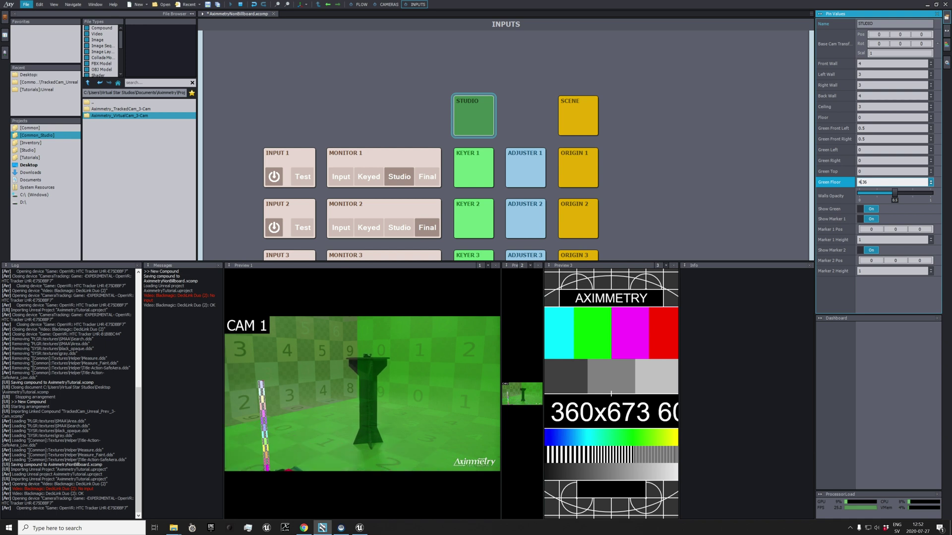
Set the Studio's Green Front Left to 0 and extend Green Left to about 4.39.
left_click(864, 128)
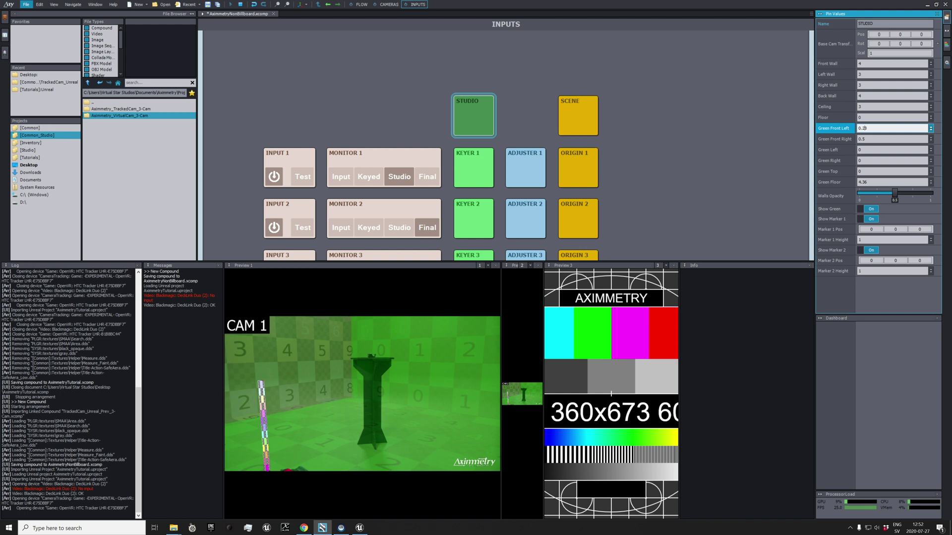
left_click_drag(864, 142, 874, 25)
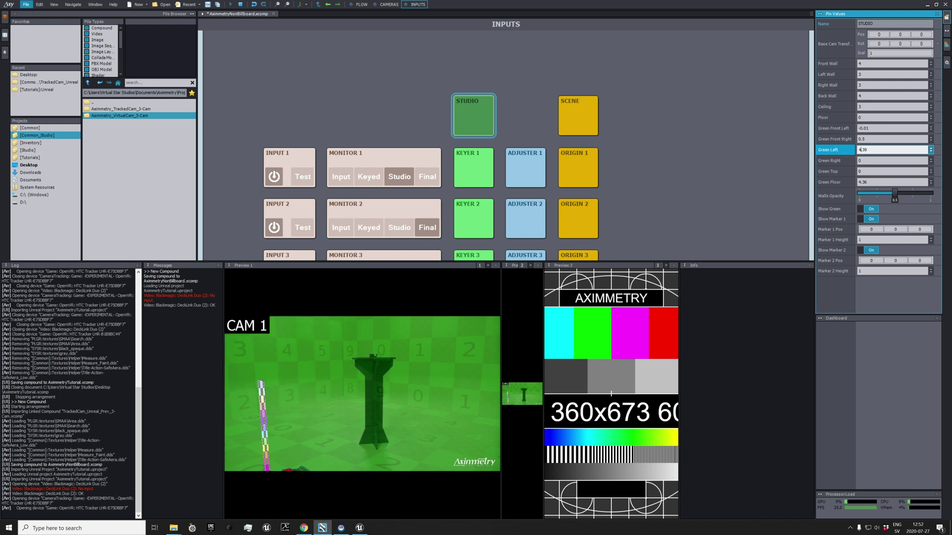
double_click(863, 128)
type("0")
key("Return")
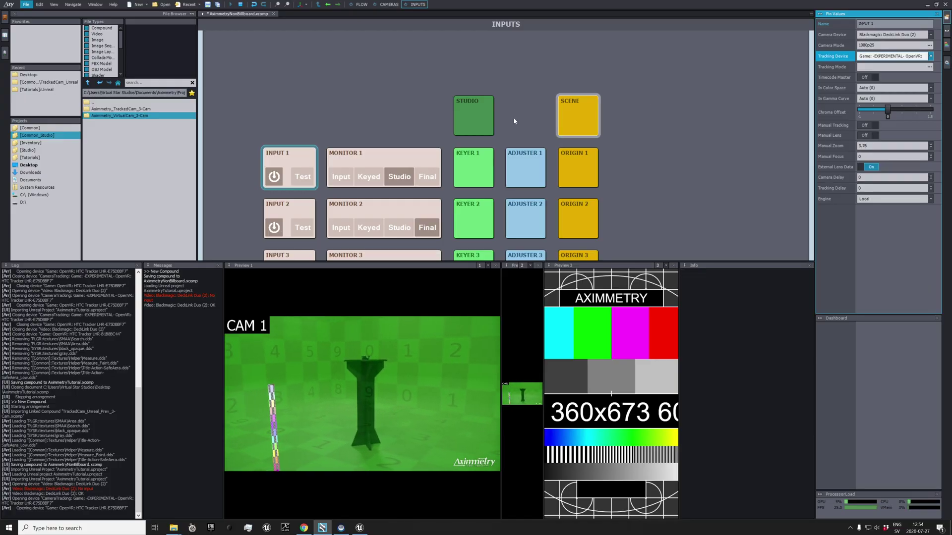
After checking camera 1's Final view, set the Studio's middle base rotation to about 4.63, Green Floor to 5.82 and Green Left to 5.73.
left_click(426, 178)
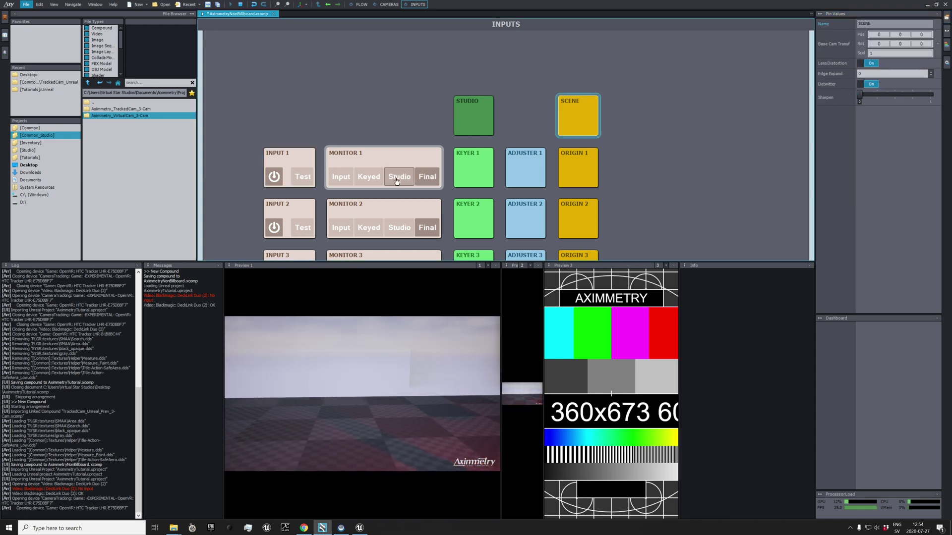
left_click(403, 180)
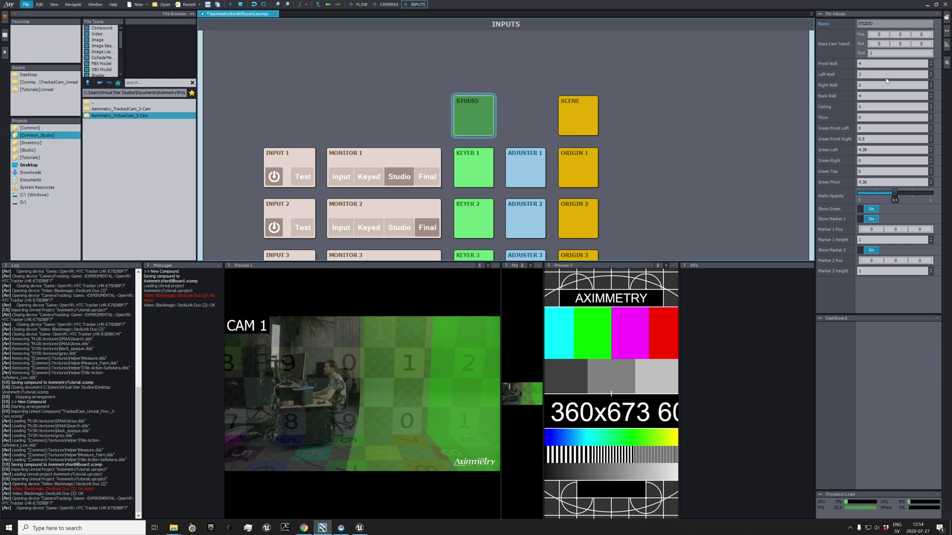
left_click_drag(899, 44, 899, 28)
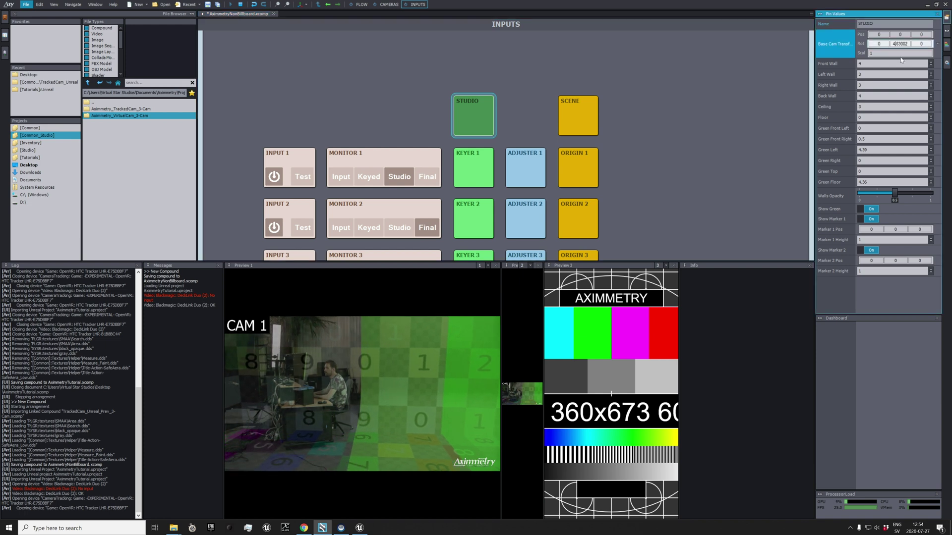
left_click_drag(899, 182, 859, 150)
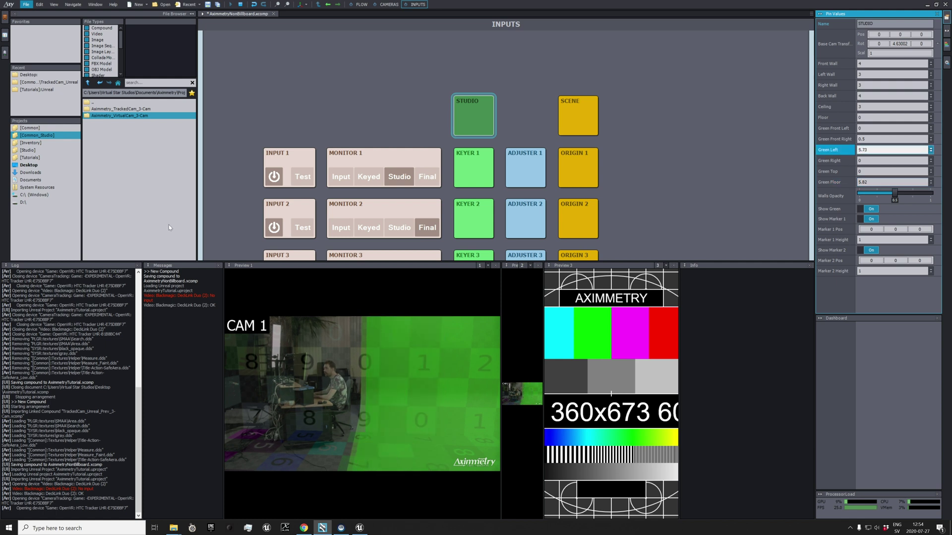
Switch Monitor 1 back to Final and set Input 1's Tracking Delay to 0.12.
left_click(428, 177)
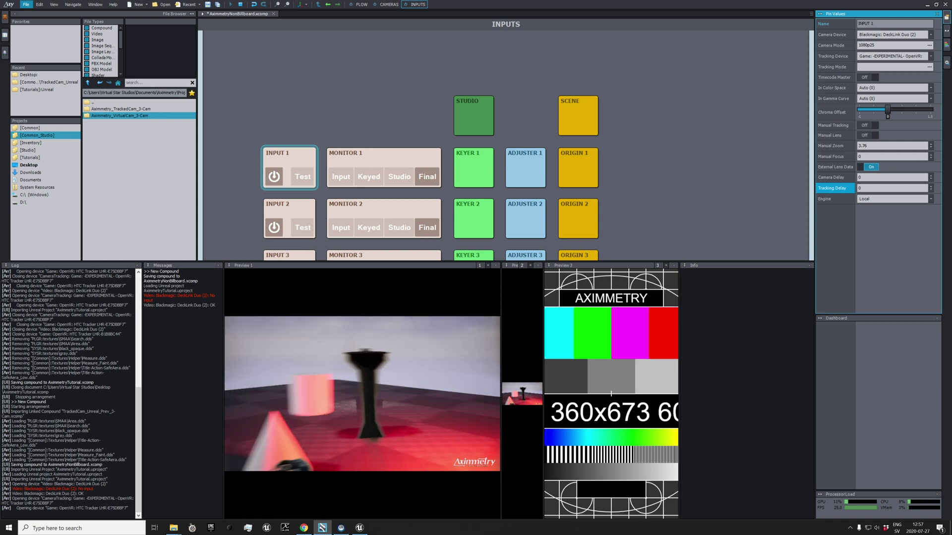
left_click(871, 190)
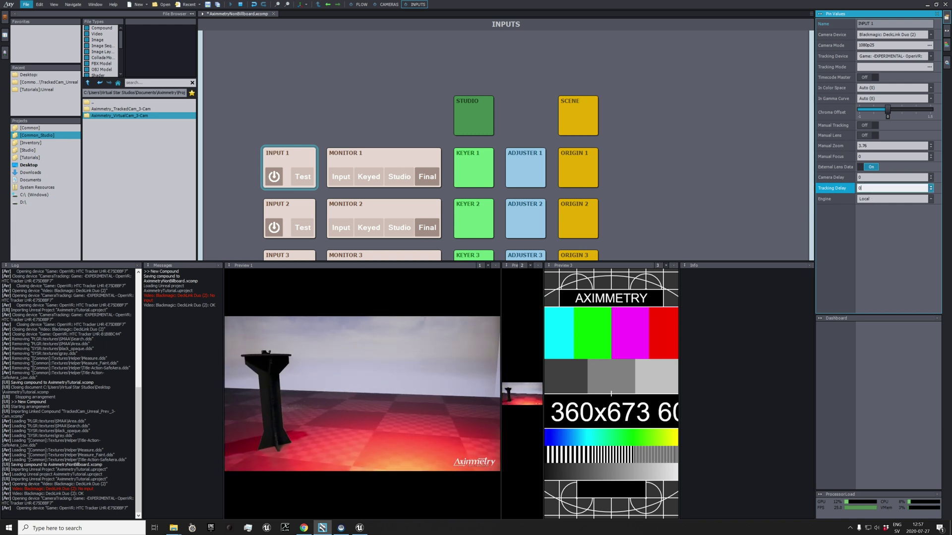
type(".07")
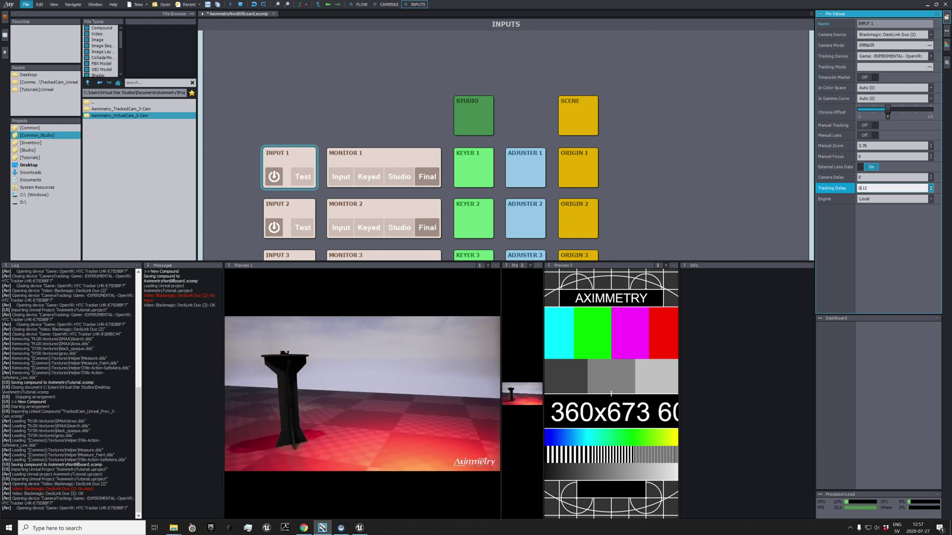
Raise Input 1's Tracking Delay to 2 as a test and bring it down to 0.35.
key("Up")
key("Up")
key("Up")
key("Up")
key("Up")
key("Up")
key("Up")
key("Up")
key("Up")
key("Up")
key("Up")
key("Up")
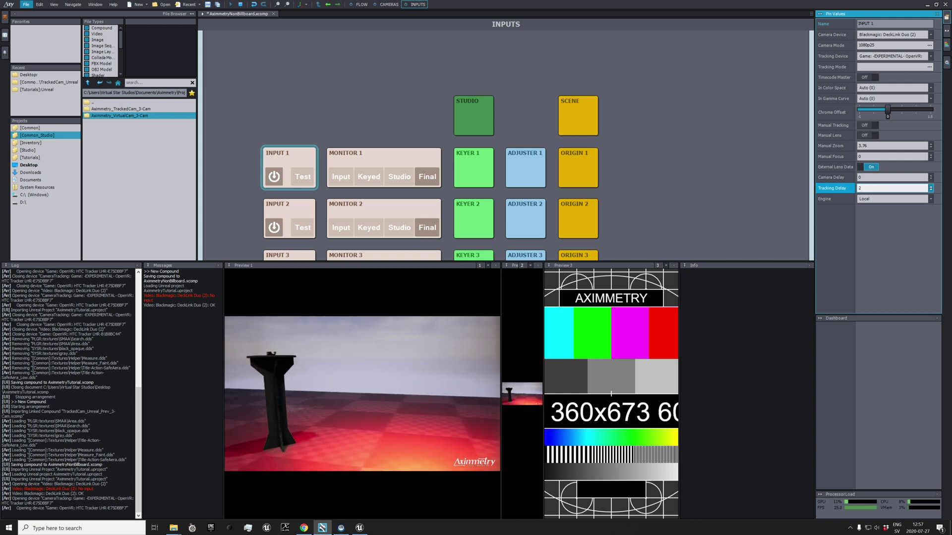
key("Down")
key("Down")
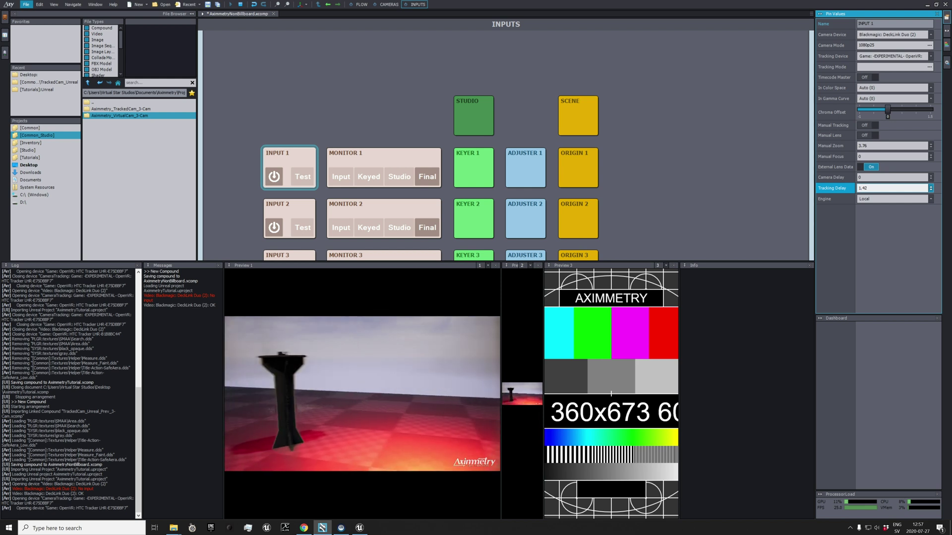
key("Down")
key("Down")
key("Down")
key("Down")
key("Down")
key("Down")
key("Down")
key("Down")
key("Down")
key("Down")
key("Down")
key("Down")
key("Down")
key("Down")
key("Down")
key("Down")
key("Down")
key("Down")
key("Down")
key("Down")
key("Down")
key("Down")
key("Down")
key("Down")
key("Down")
key("Down")
key("Down")
key("Down")
key("Down")
key("Down")
key("Down")
key("Down")
key("Down")
key("Down")
key("Down")
key("Down")
key("Down")
key("Down")
key("Down")
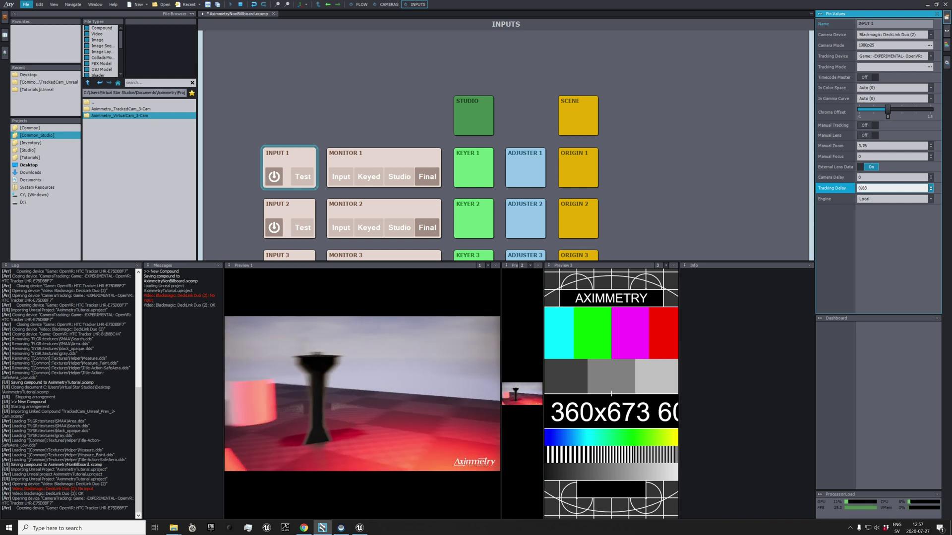
key("Down")
key("Down")
key("Down")
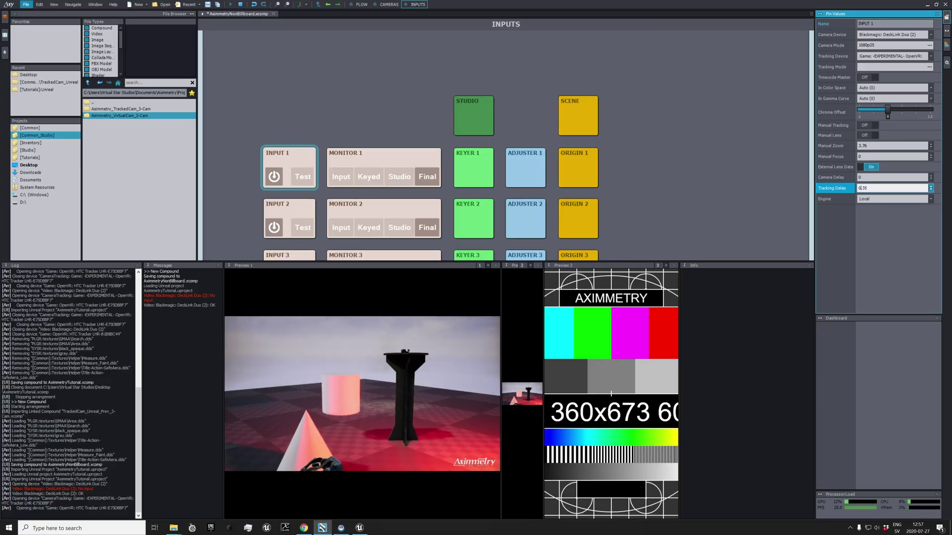
Lower Input 1's Manual Zoom to about 2.57.
left_click(867, 146)
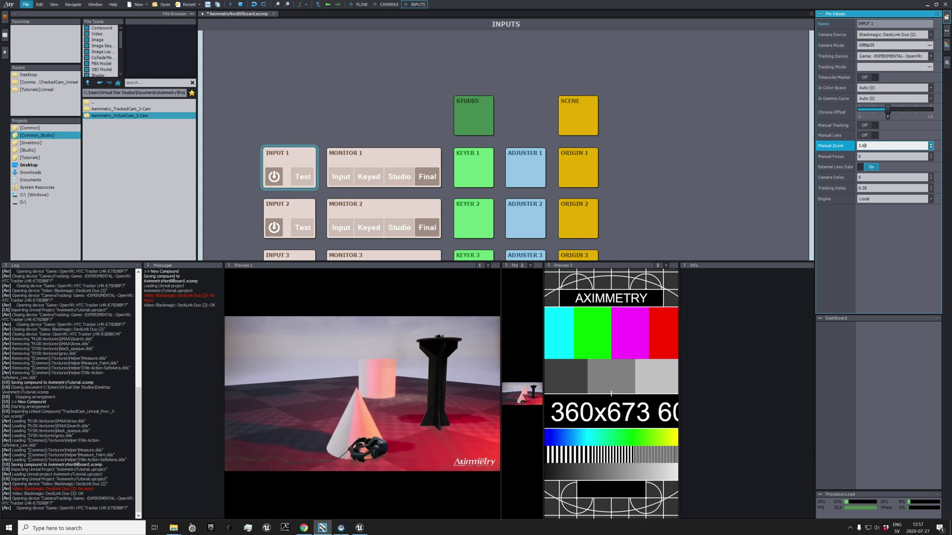
scroll(865, 146, "down", 2)
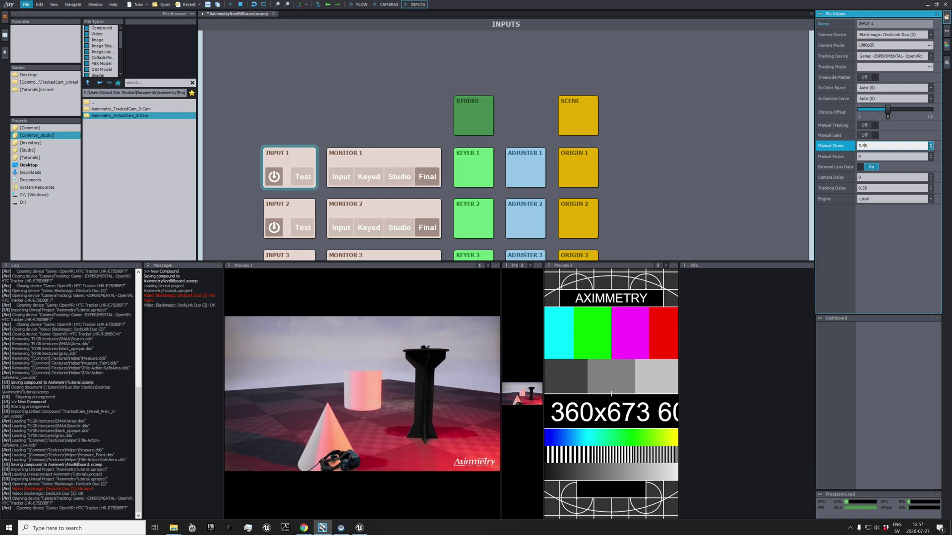
scroll(863, 146, "down", 3)
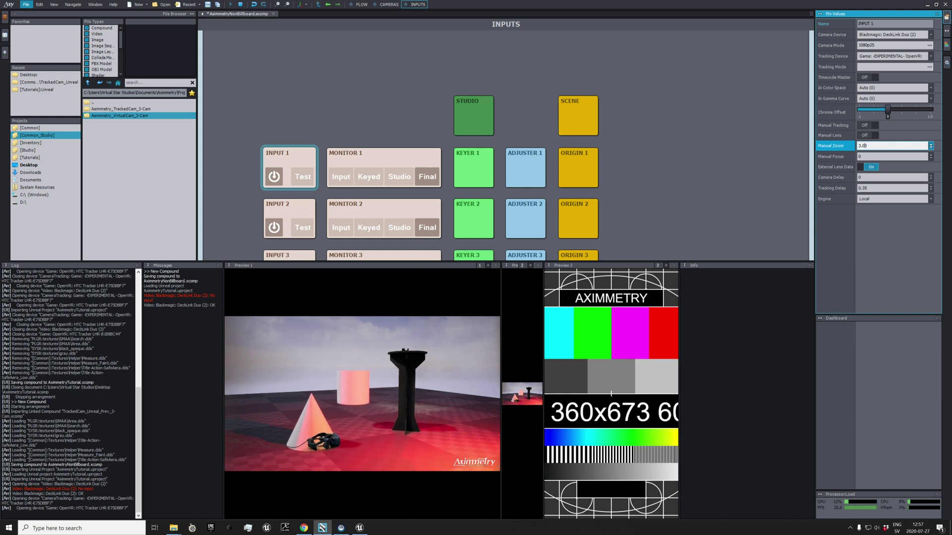
scroll(860, 146, "down", 3)
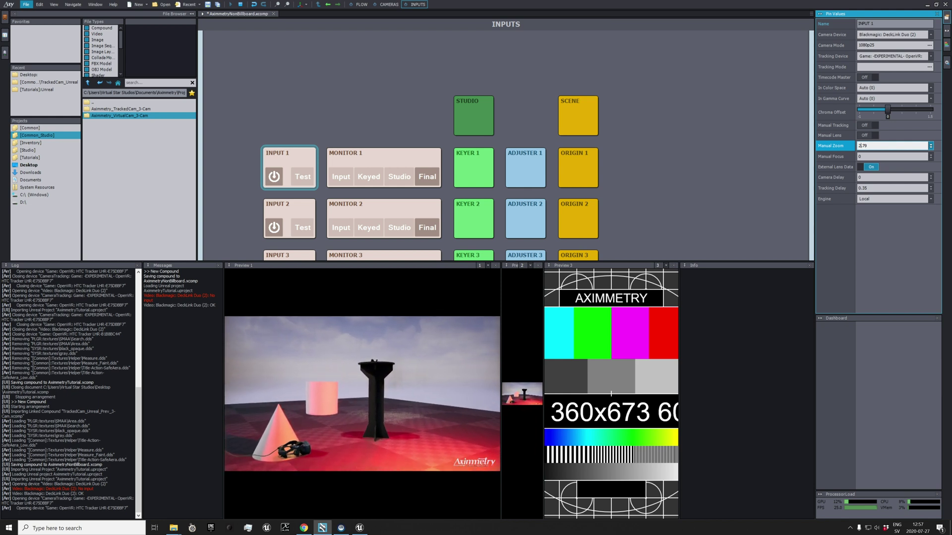
scroll(860, 146, "down", 4)
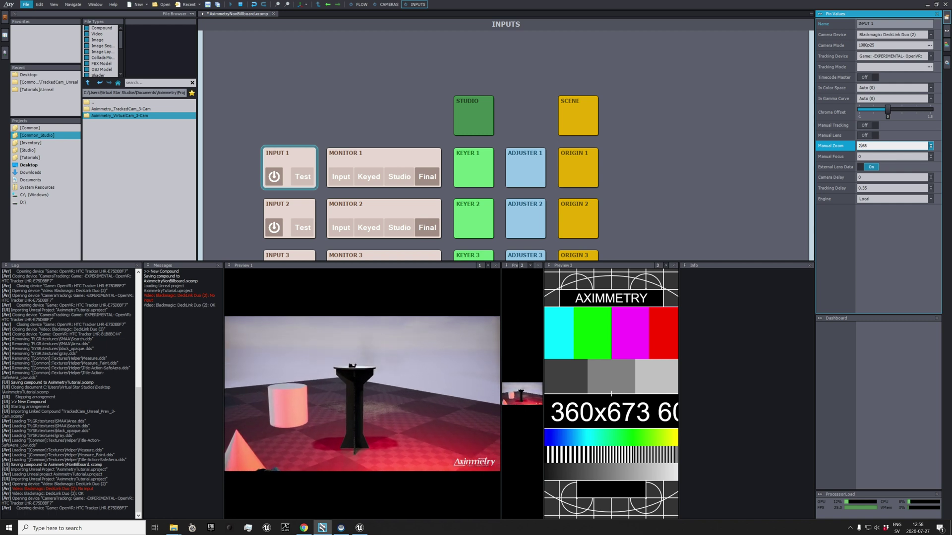
scroll(860, 146, "down", 2)
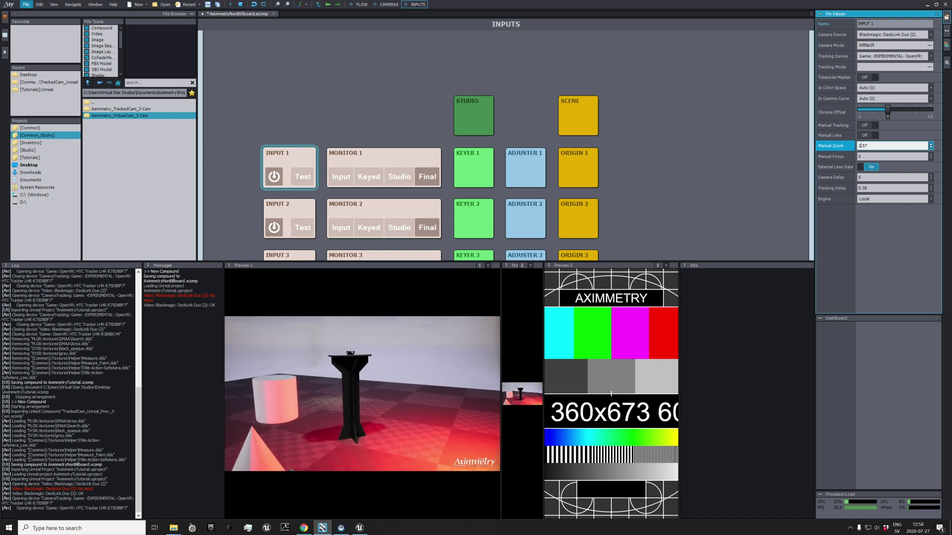
Set Input 1's Tracking Delay to 0.2.
left_click(867, 188)
key("BackSpace")
key("BackSpace")
type("2")
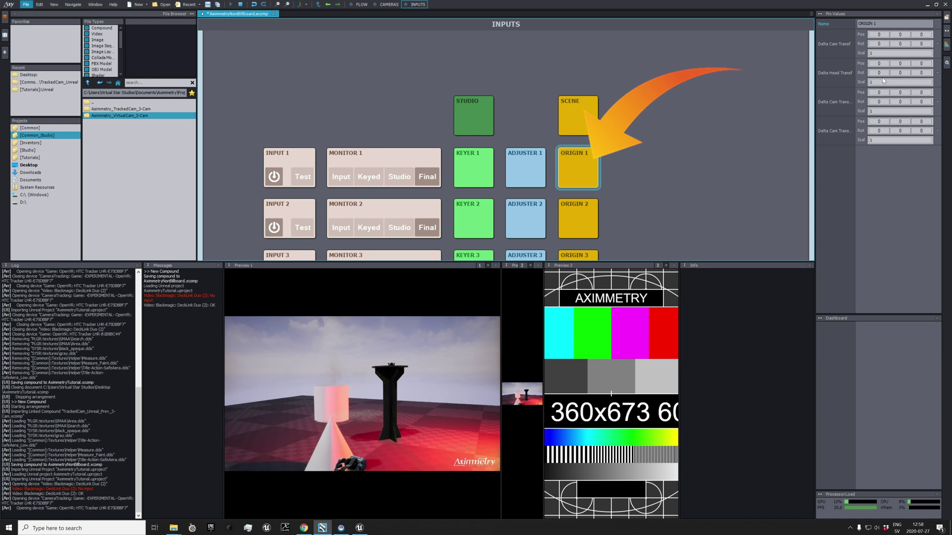
Try changing the middle rotation of Origin 1's Delta Head Transf and reset it to 0.
left_click(902, 73)
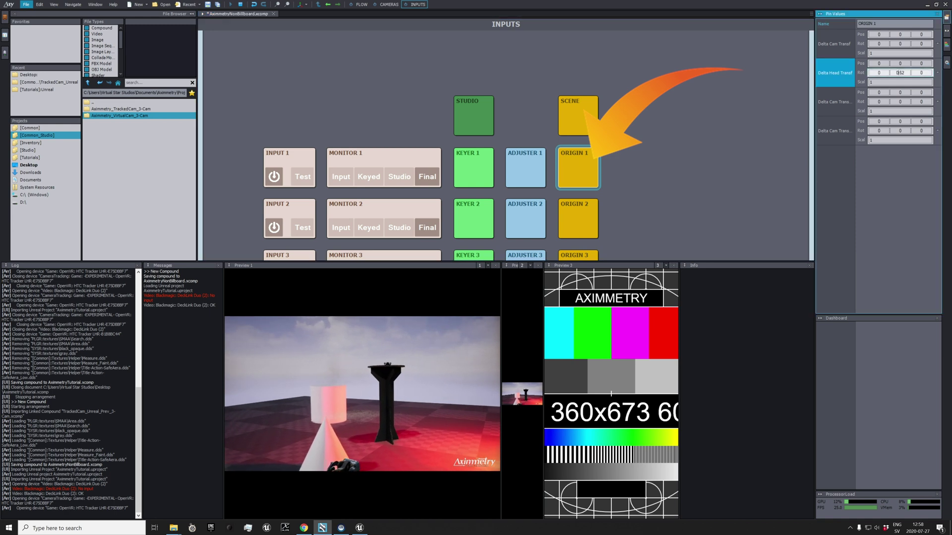
left_click_drag(901, 73, 902, 49)
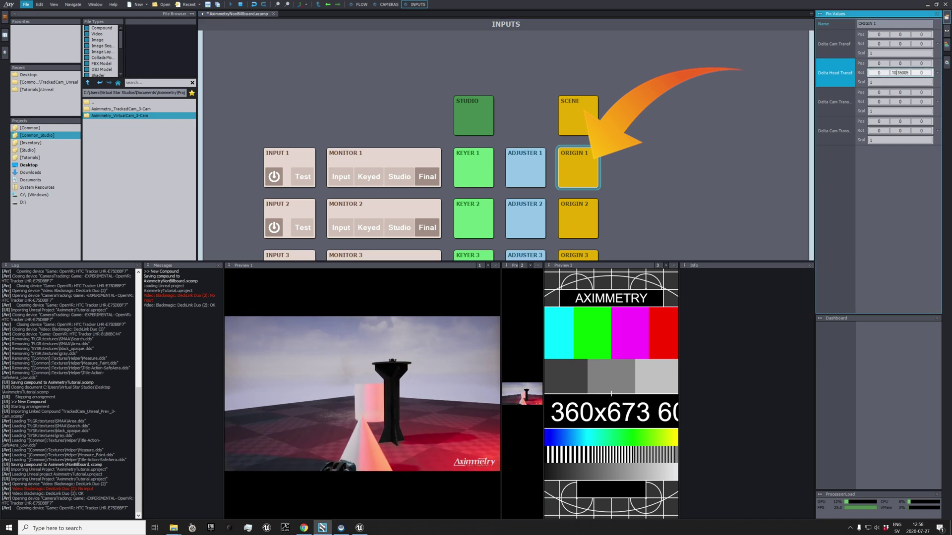
double_click(901, 73)
type("0")
key("Return")
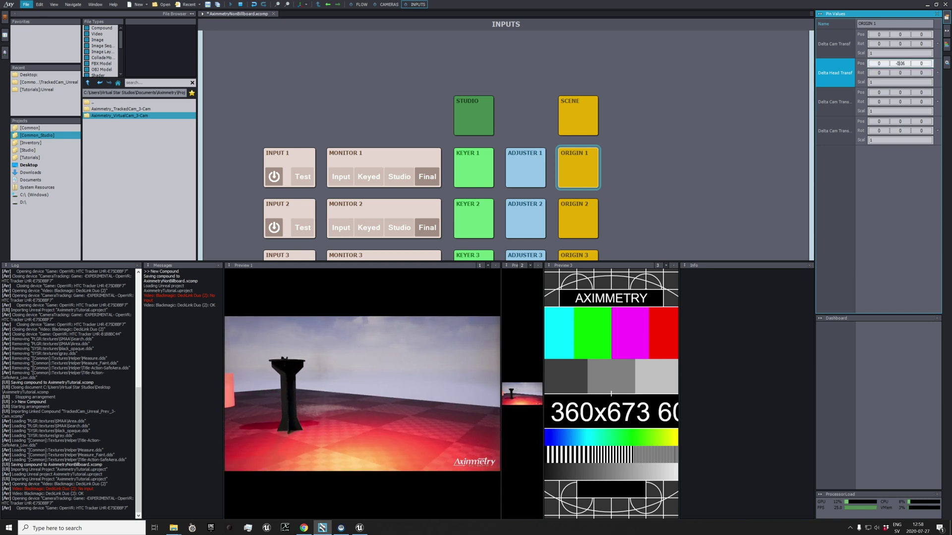
Set both the middle position and the middle rotation of Origin 1's Delta Head Transf to 0.02.
left_click_drag(900, 63, 899, 60)
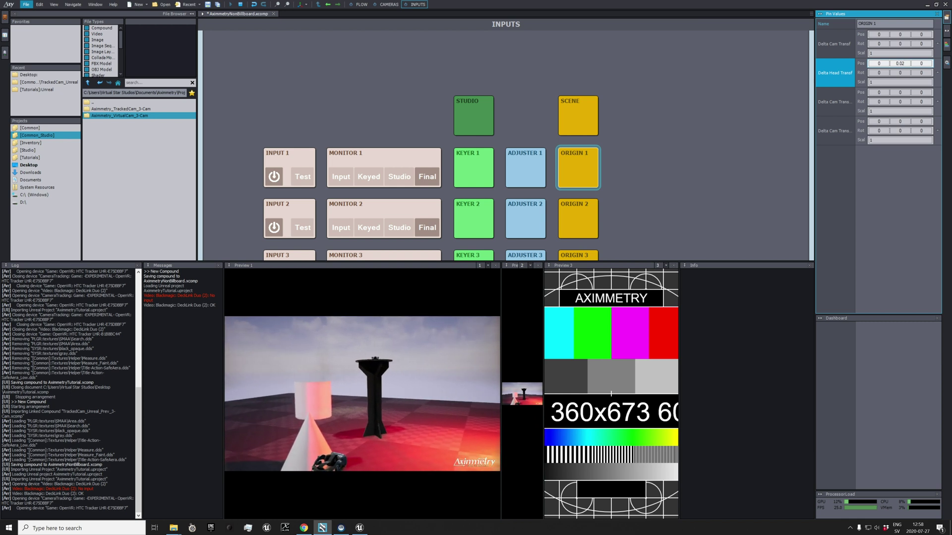
left_click(888, 73)
scroll(901, 73, "down", 1)
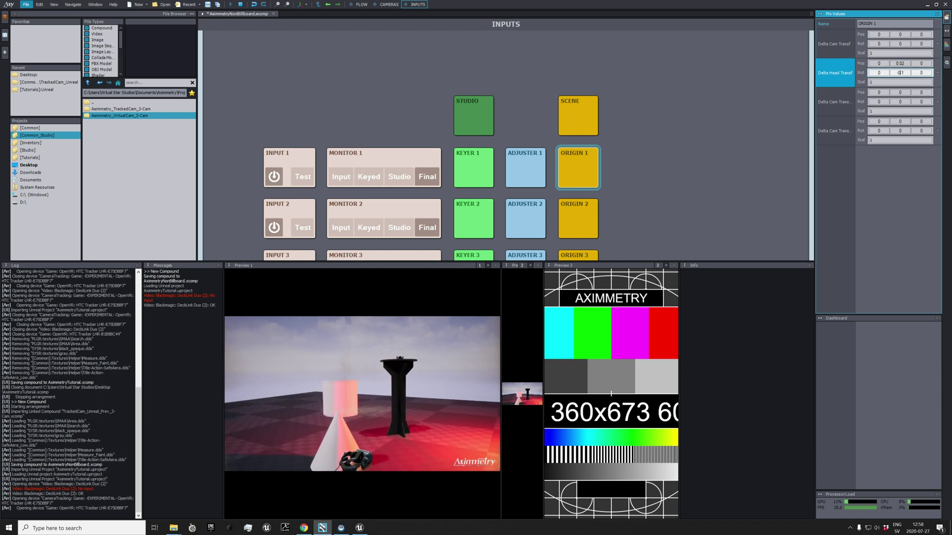
type("0.02")
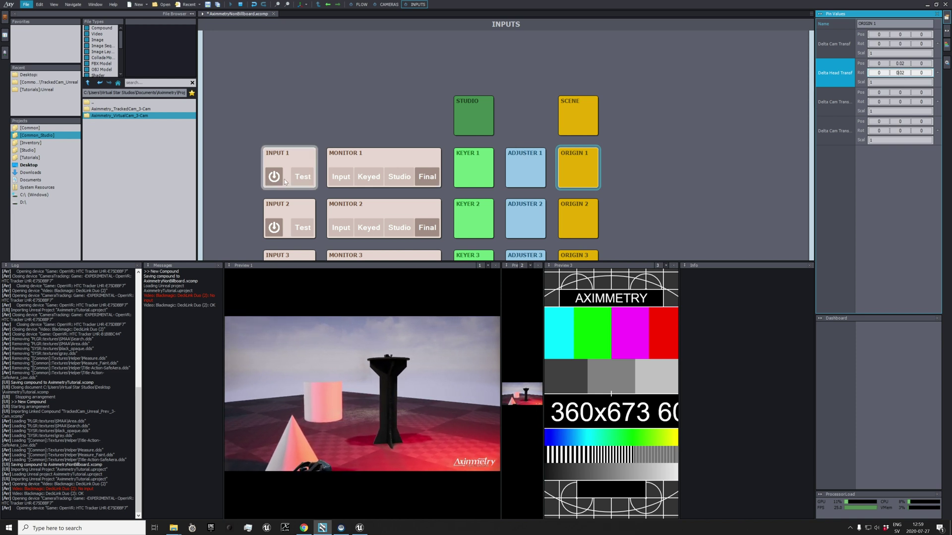
Return to Input 1, test a Tracking Delay of 0.29 and set it to 0.32.
left_click(289, 164)
left_click(865, 188)
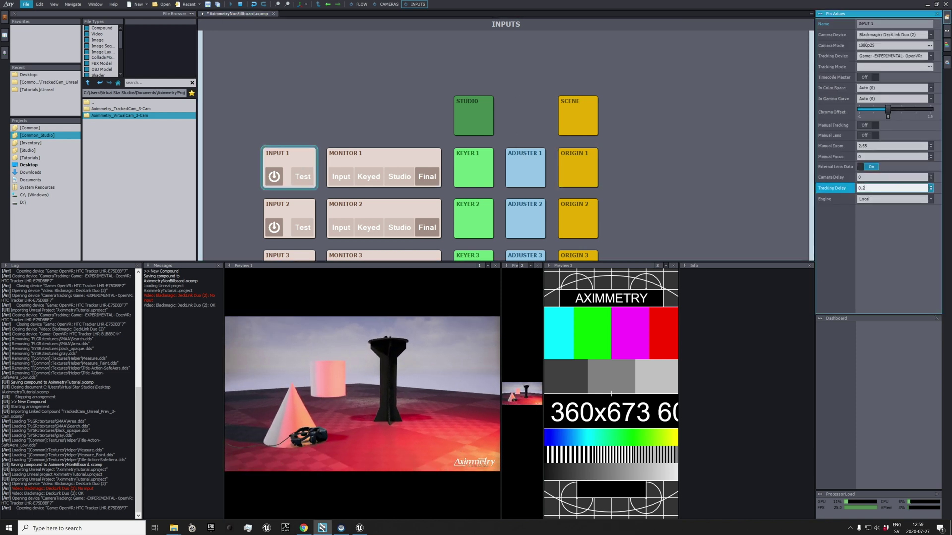
type("9")
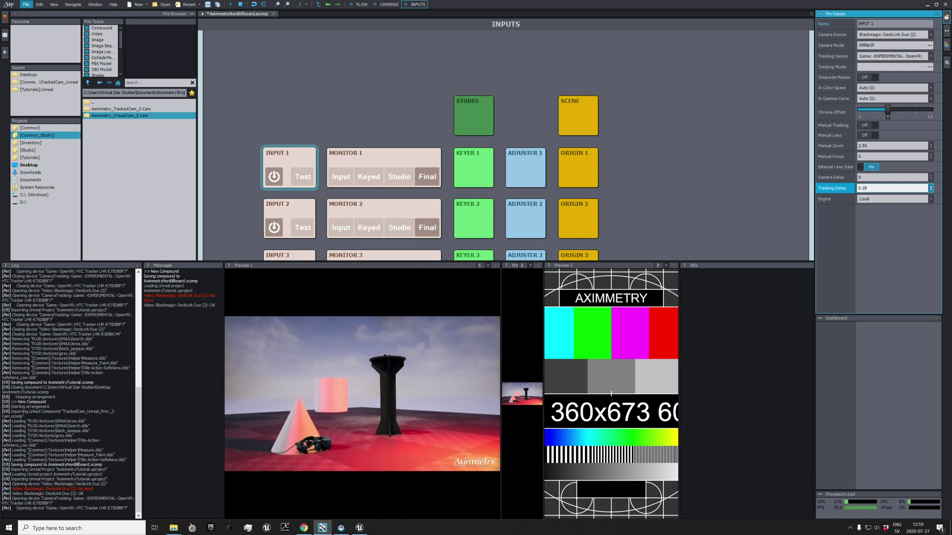
key("BackSpace")
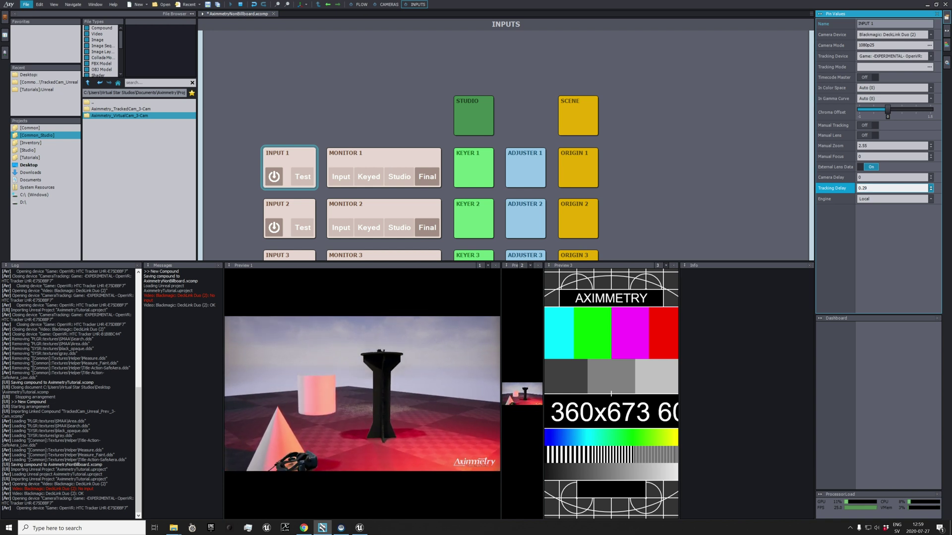
key("BackSpace")
key("BackSpace")
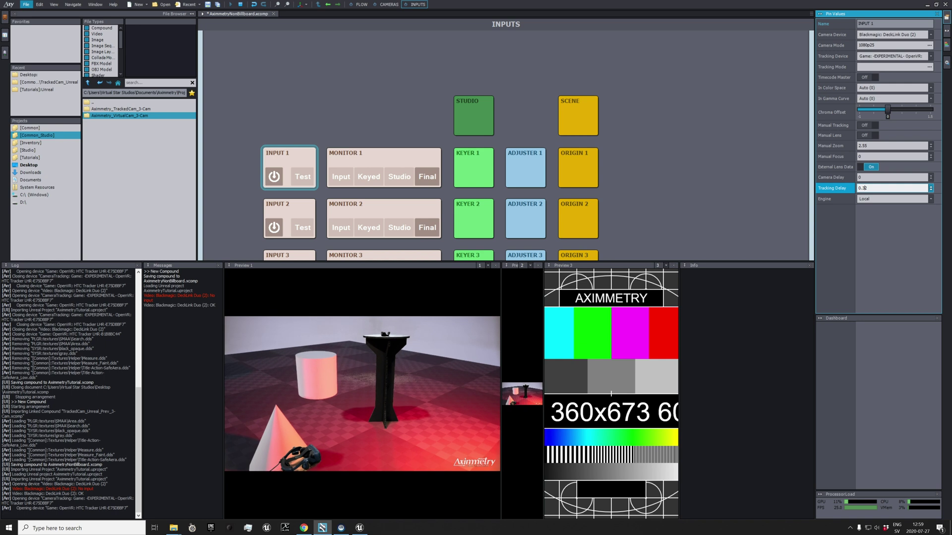
type("32")
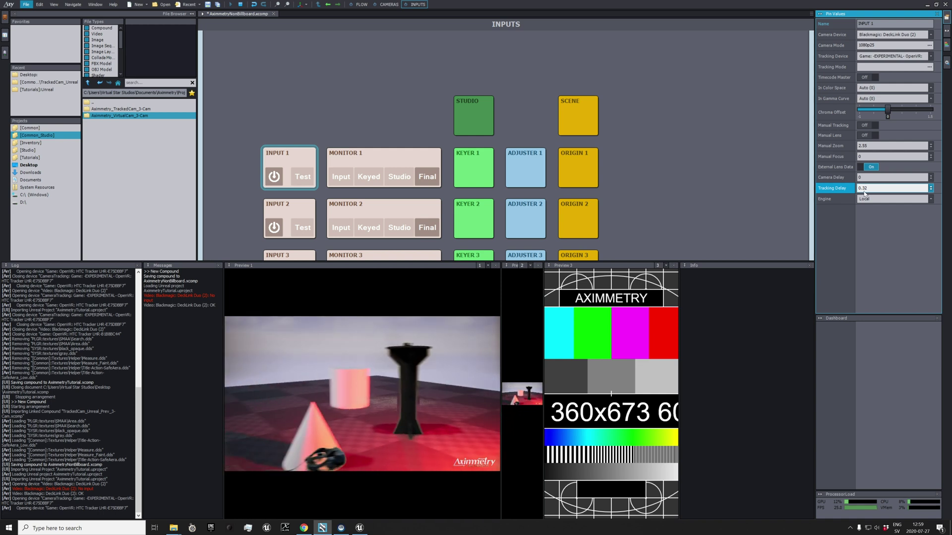
Try Tracking Delay values of 0.44 and 0.25 on Input 1 and return it to 0.32.
key("BackSpace")
key("BackSpace")
type("44")
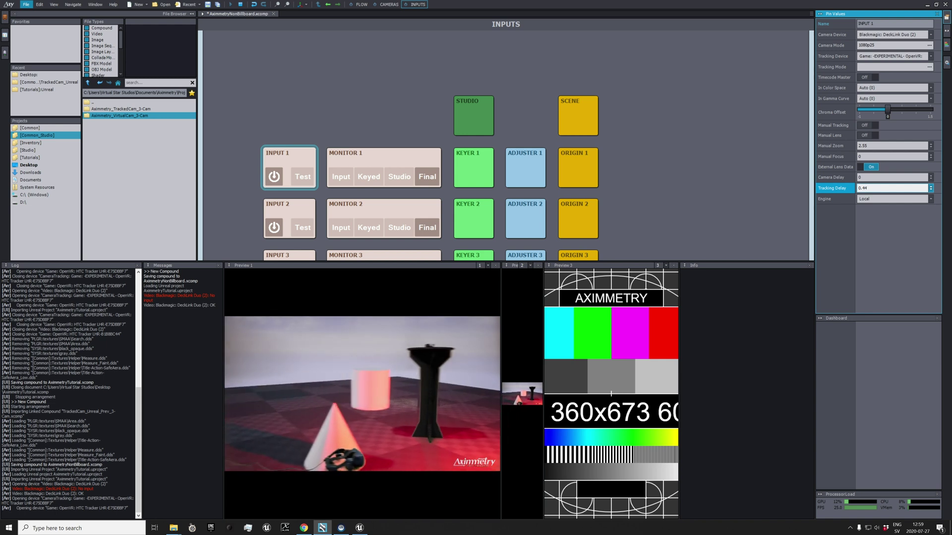
key("BackSpace")
type("29")
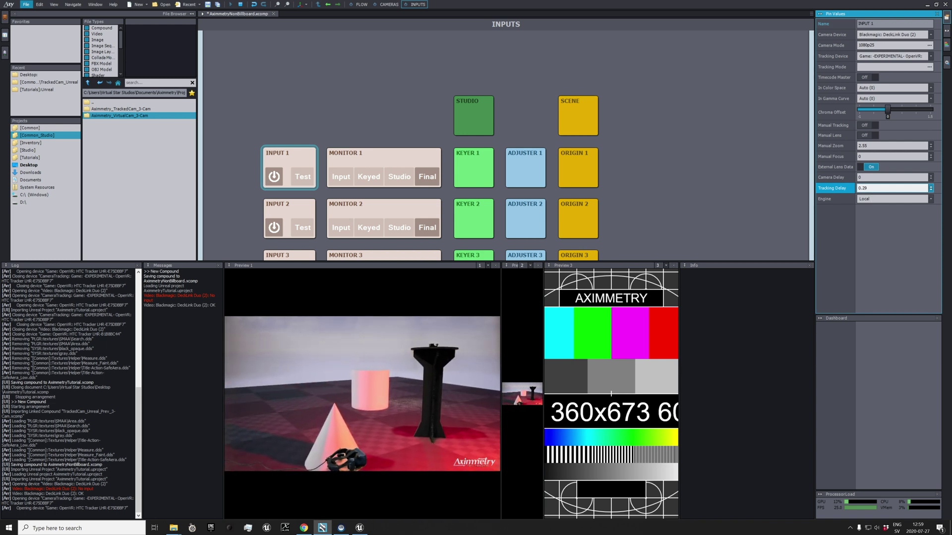
key("BackSpace")
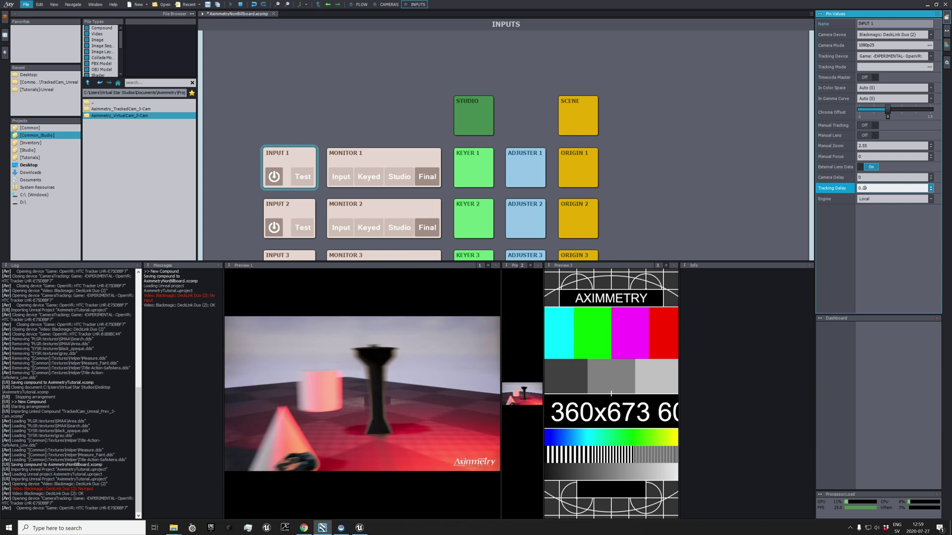
type("5")
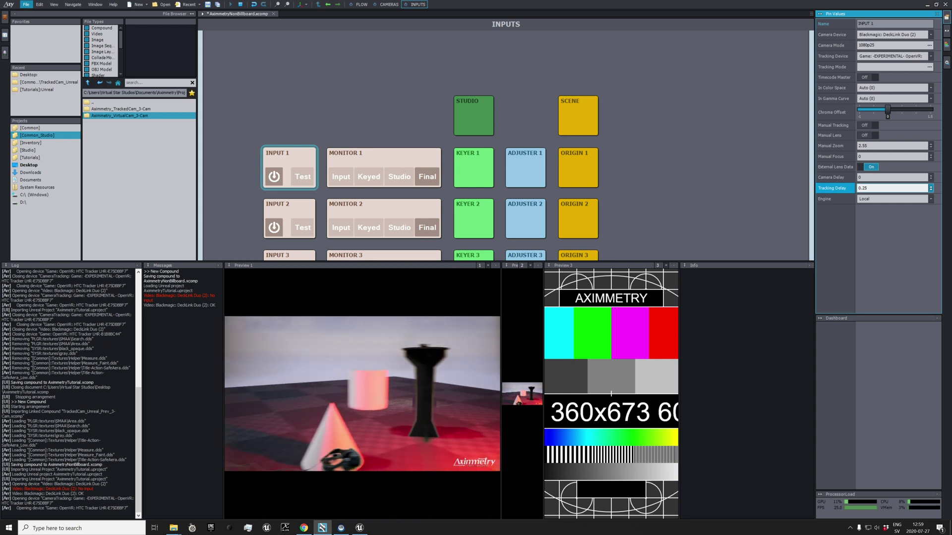
key("BackSpace")
Try several Manual Zoom values on Input 1 and leave it at 2.3.
left_click(872, 146)
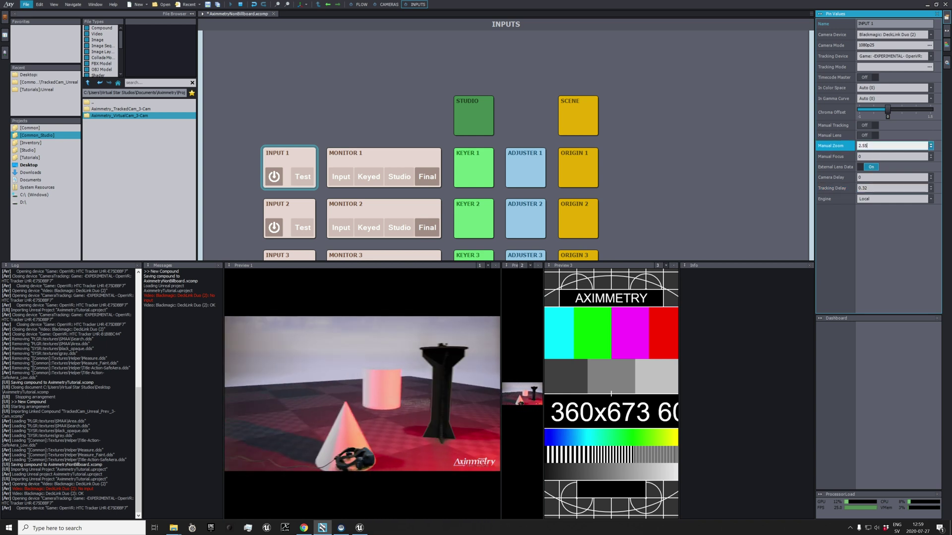
key("Up")
key("Up")
key("Up")
key("Left")
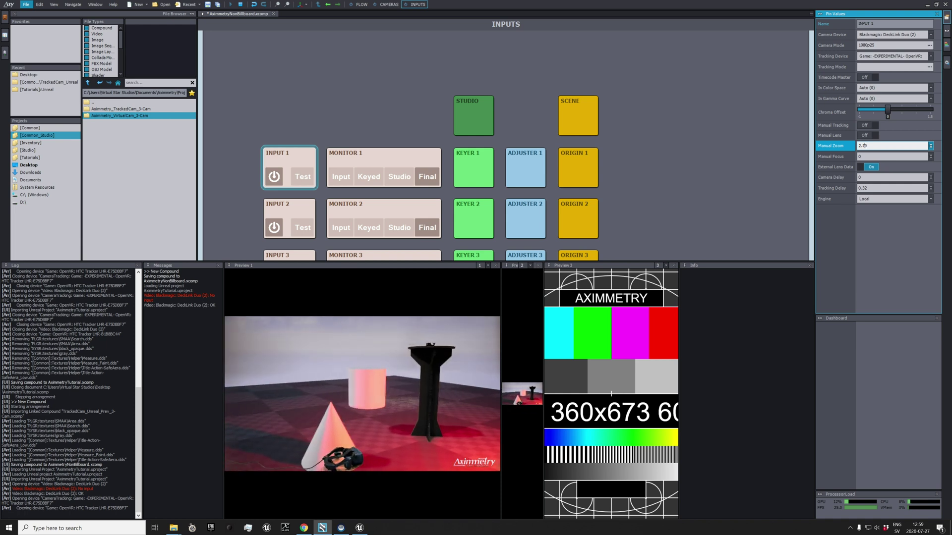
key("Up")
key("Up")
key("Up")
key("Up")
key("Up")
key("Up")
key("Up")
key("Up")
key("Up")
key("Up")
key("Up")
key("Up")
key("Up")
key("Up")
key("Up")
key("Up")
key("Up")
key("Up")
key("Up")
key("Up")
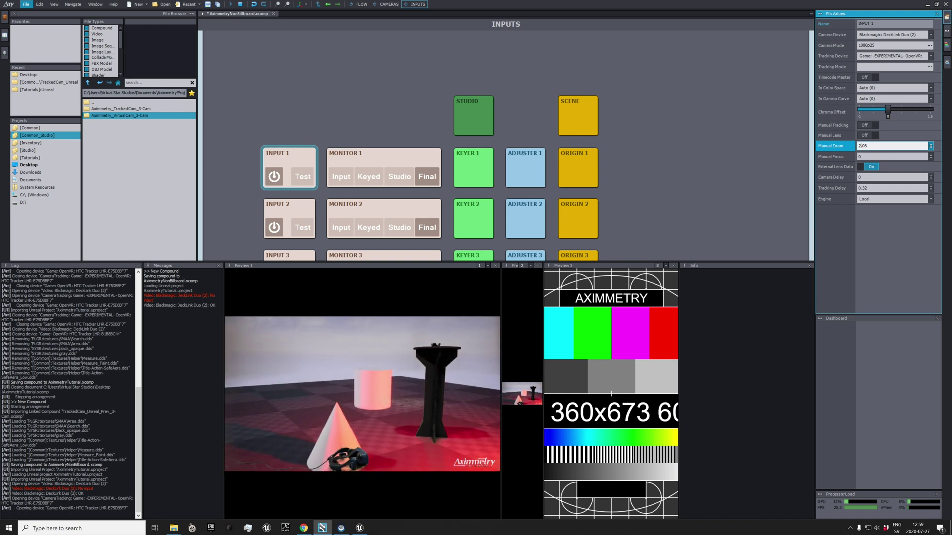
Turn on Manual Lens for Input 1 and set its Manual Zoom to 2.4.
left_click(868, 138)
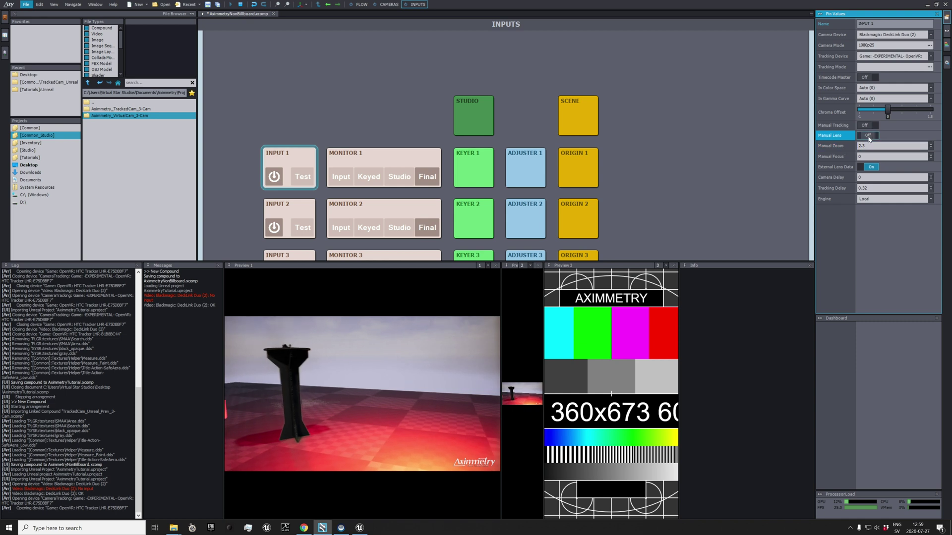
left_click_drag(865, 145, 865, 153)
key("BackSpace")
type("25")
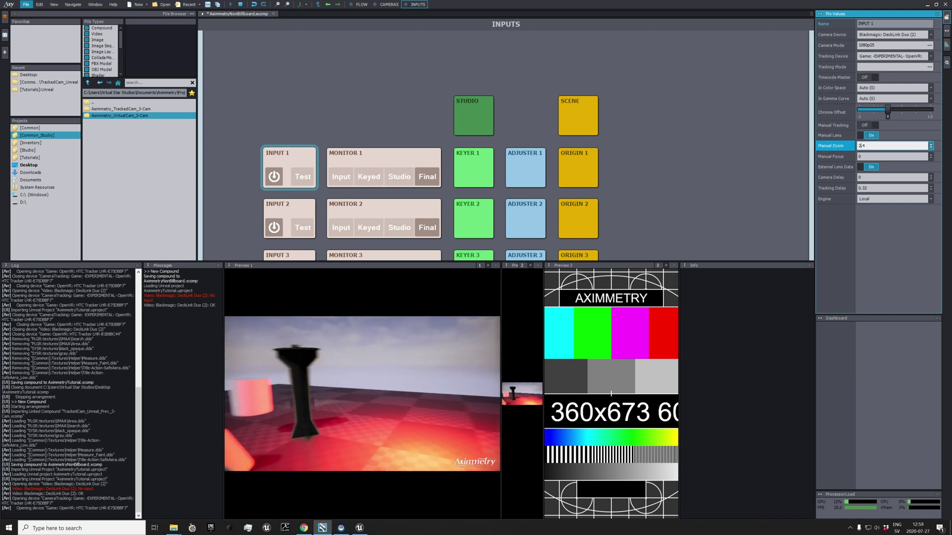
Fine-tune Input 1's Manual Zoom through 2.78 and 2.95, settling on 2.77.
key("BackSpace")
key("BackSpace")
type("55")
key("BackSpace")
key("BackSpace")
type("78")
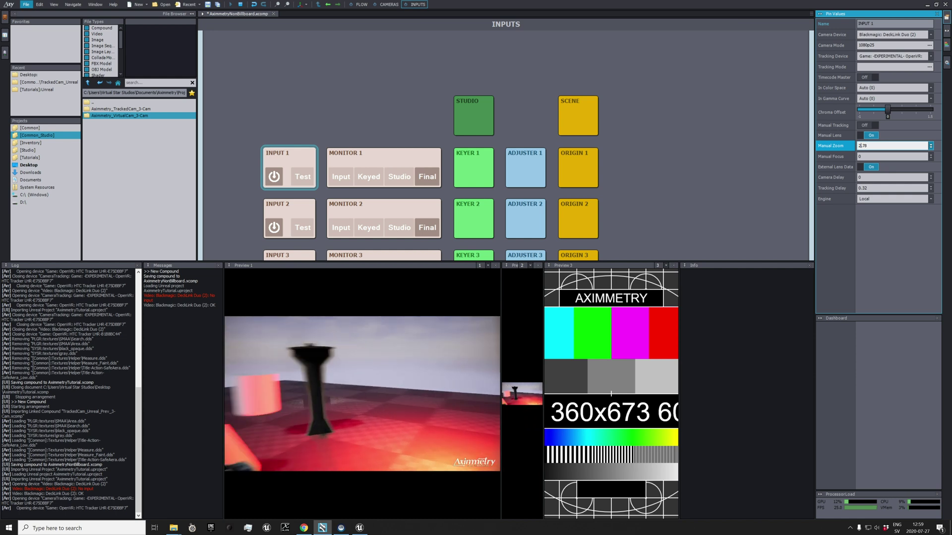
key("Up")
key("Up")
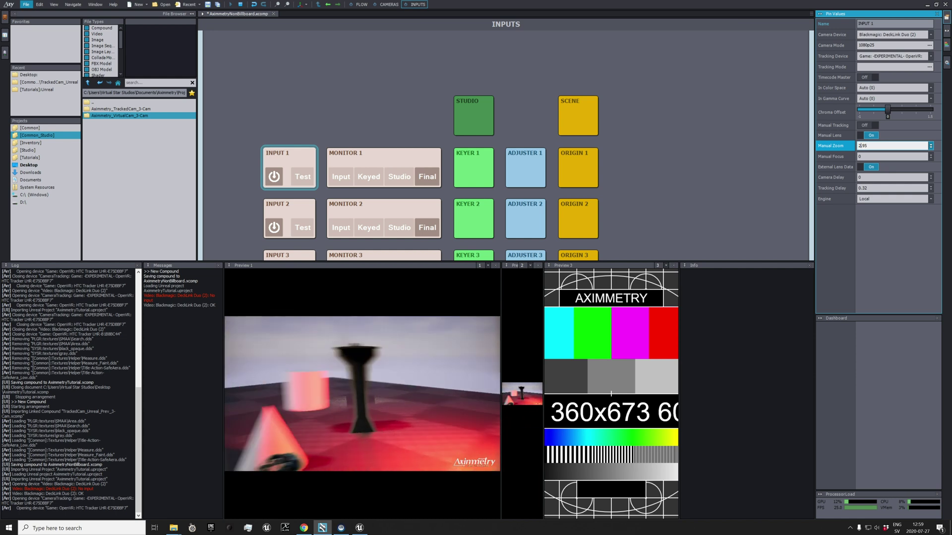
type(".05")
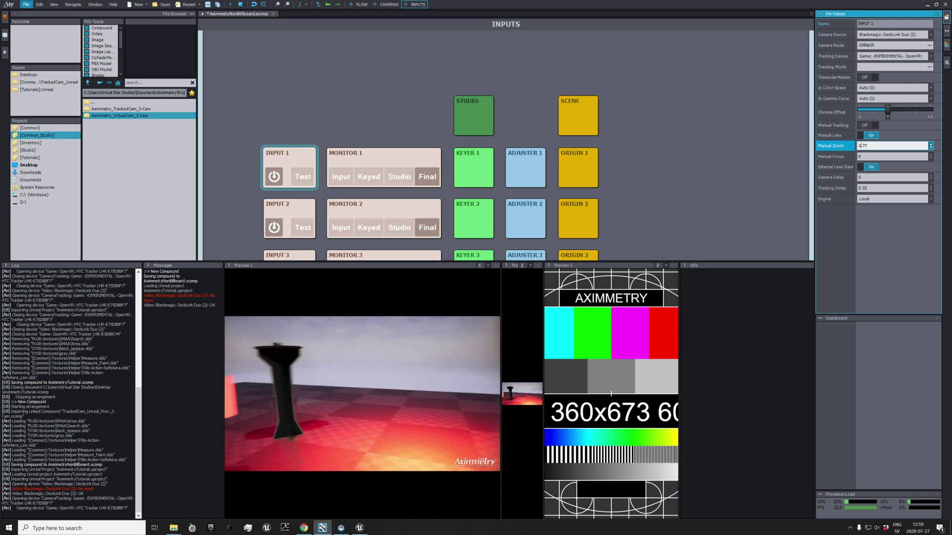
Try several Y rotation values, including 0.37, on Origin 1's Delta Head Transf.
left_click(580, 169)
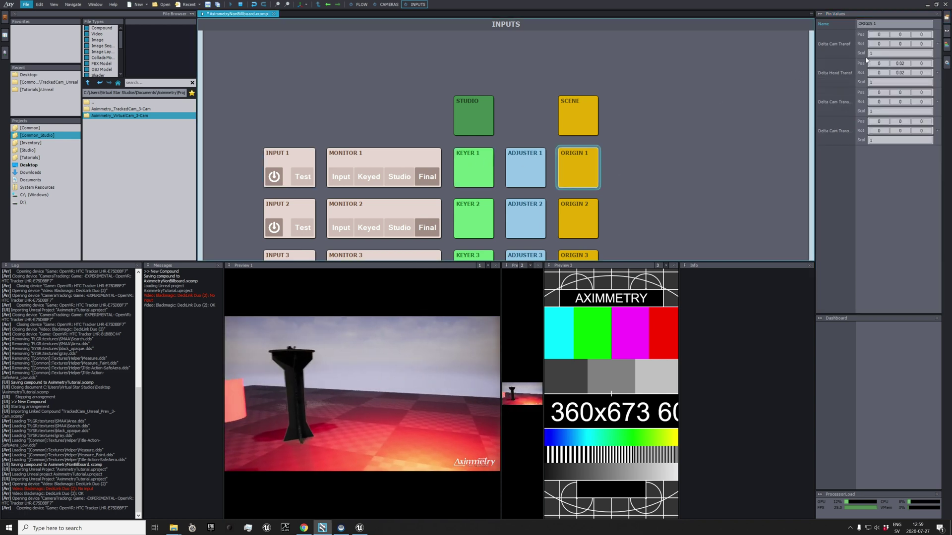
left_click(900, 72)
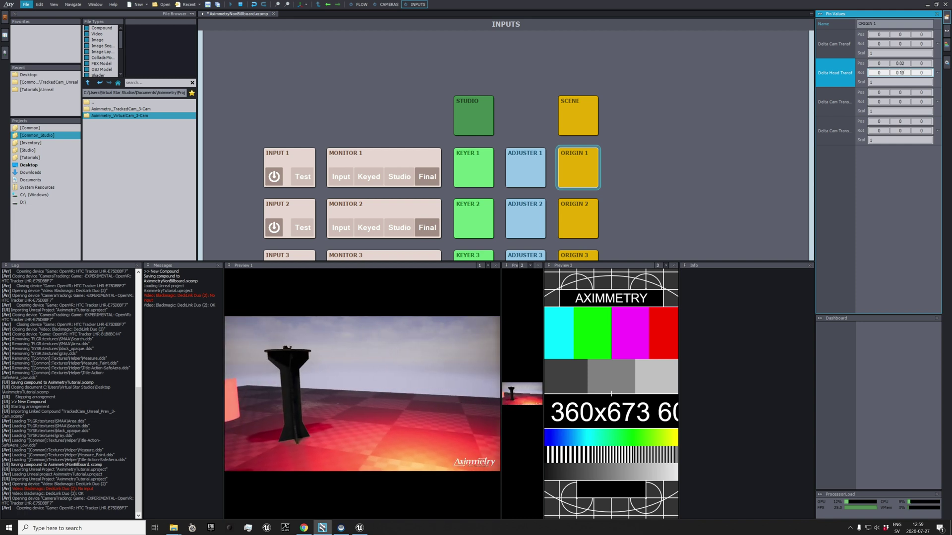
type("0.37")
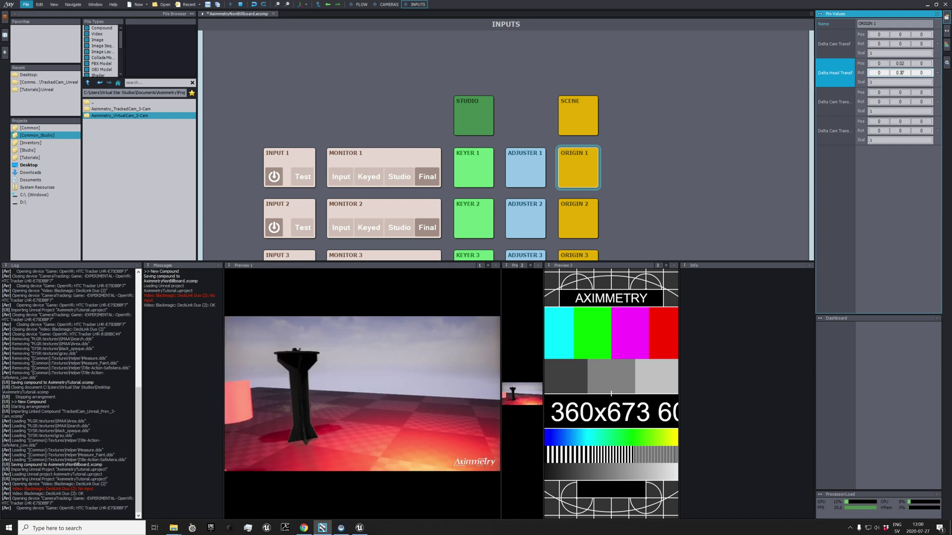
left_click_drag(903, 73, 896, 73)
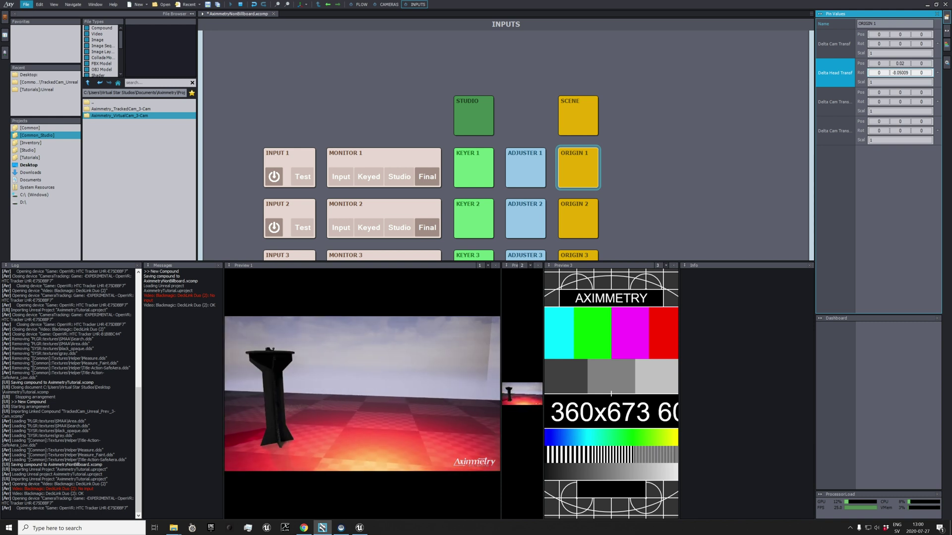
Try Tracking Delay values of 0.34 and 0.36 on Input 1 and settle on 0.35.
left_click(305, 161)
left_click(872, 189)
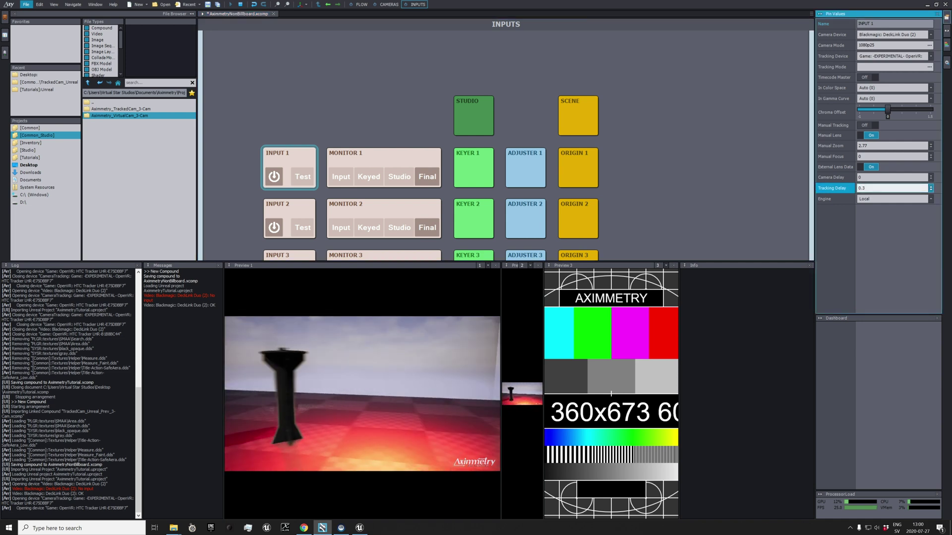
type("4")
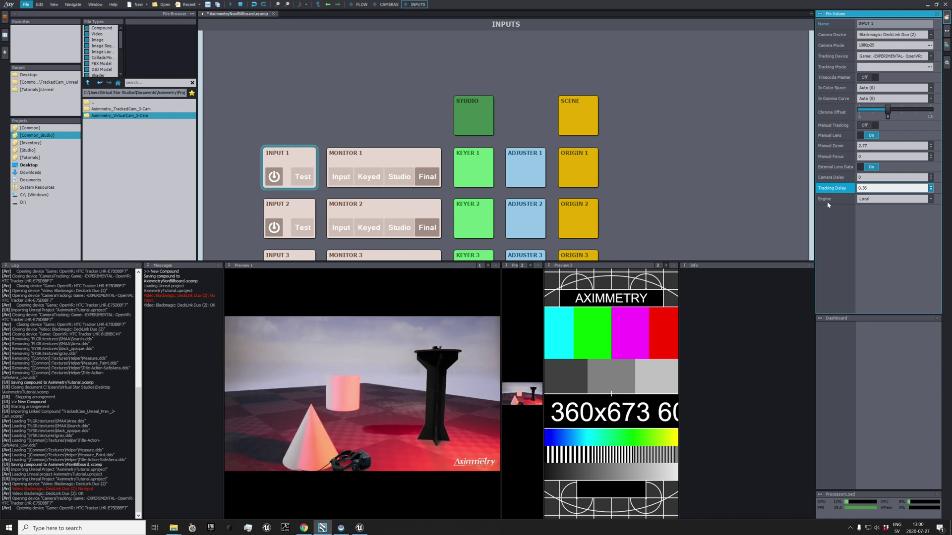
key("BackSpace")
type("6")
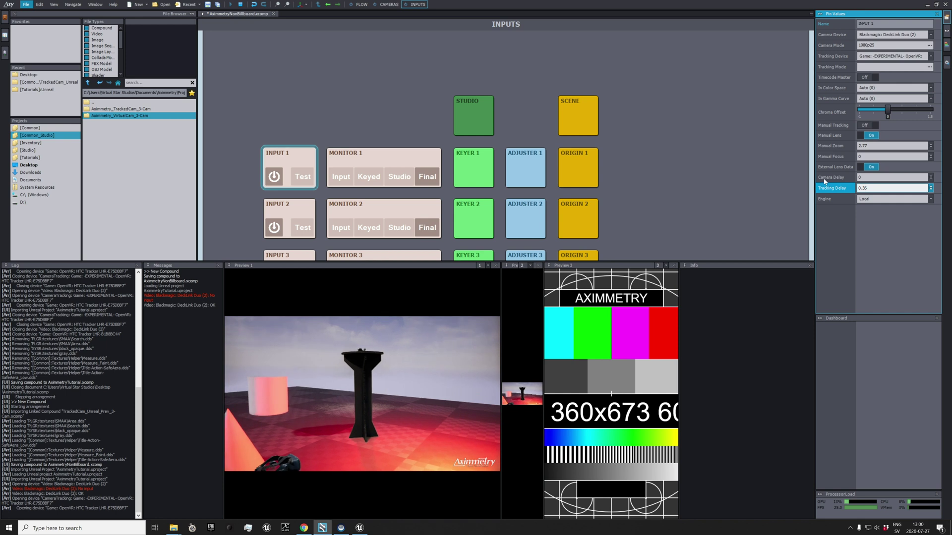
key("BackSpace")
type("5")
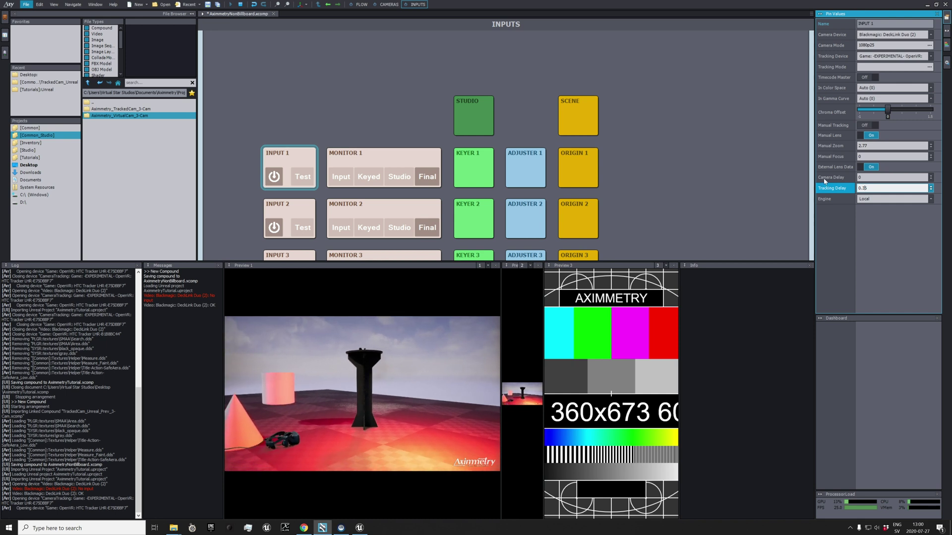
Reset the Y rotation and Y position of Origin 1's Delta Head Transf to 0.
left_click(578, 167)
left_click(900, 73)
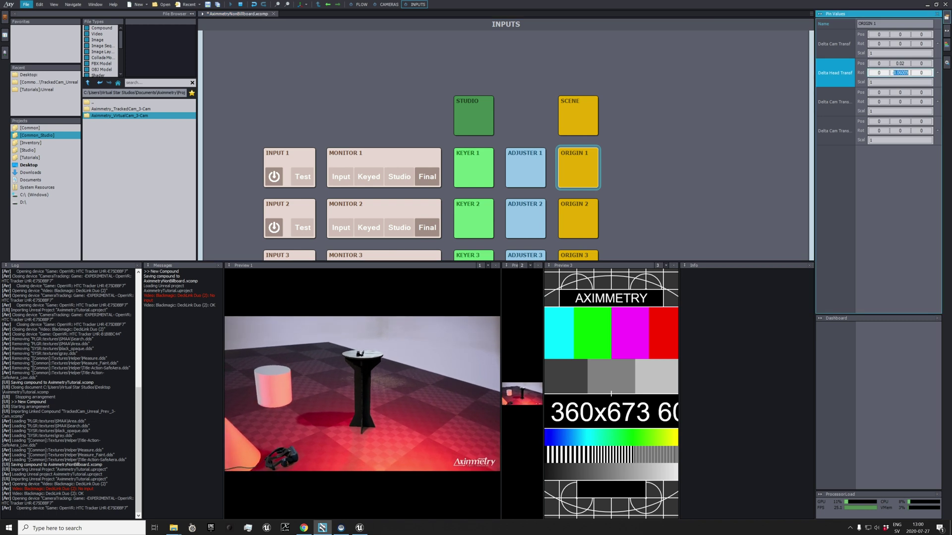
mouse_move(909, 73)
left_mouse_down()
mouse_move(892, 73)
mouse_move(894, 64)
left_mouse_up()
type("0")
key("Return")
type("0")
key("Return")
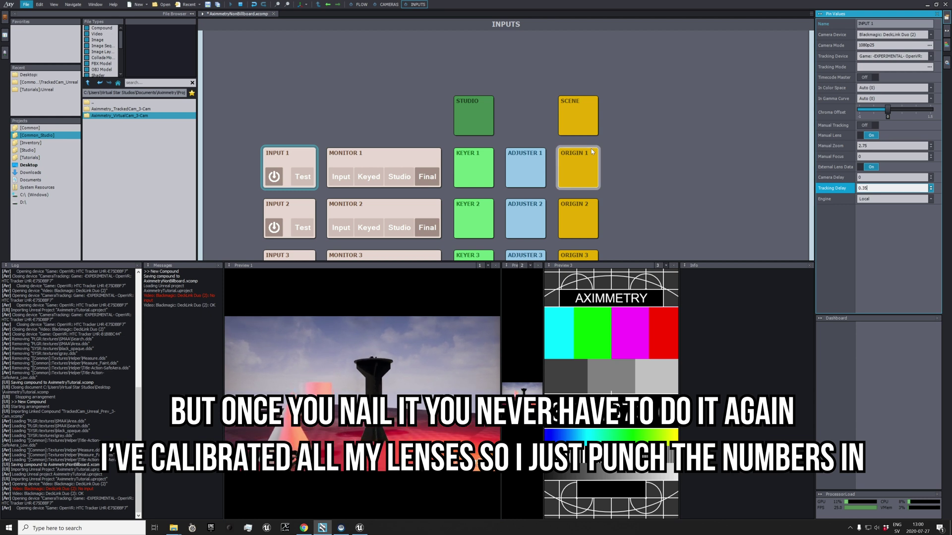
Check Monitor 1 in Studio mode, return it to Final, and set Origin 1's Delta Head Y position to 0.06.
left_click(402, 177)
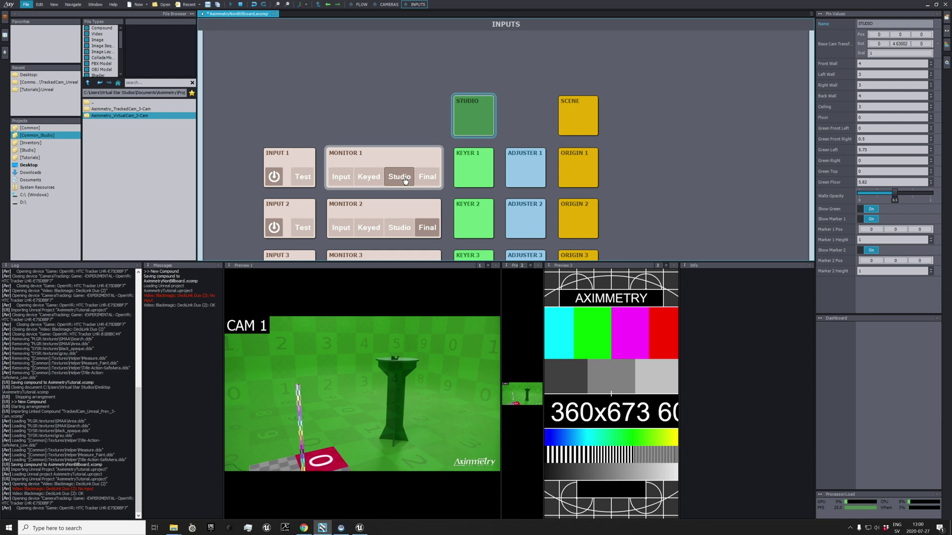
left_click(427, 177)
left_click(525, 169)
left_click(578, 168)
left_click_drag(899, 64, 899, 60)
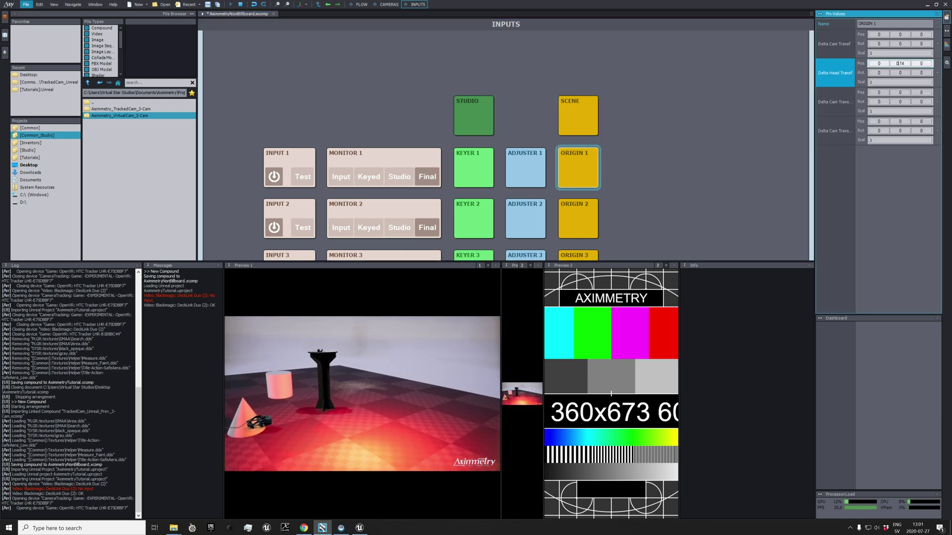
left_click_drag(900, 58, 899, 60)
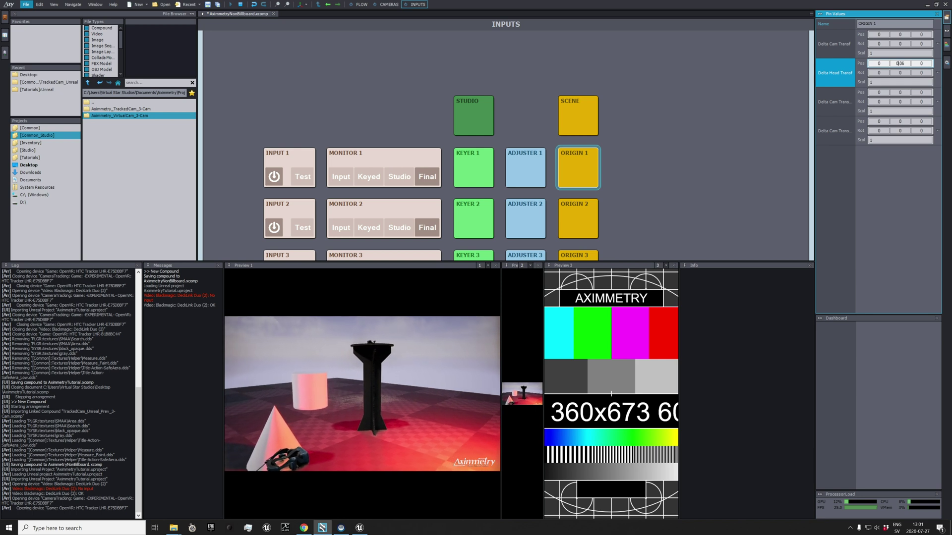
Set Input 1's Tracking Delay to 0.35 and turn off its External Lens Data.
left_click(307, 155)
left_click(888, 189)
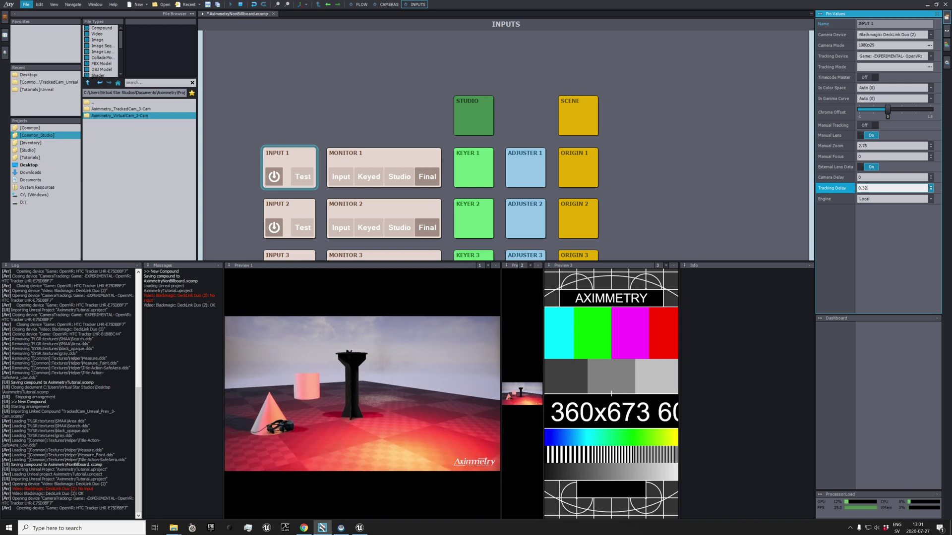
left_click(886, 178)
left_click(885, 188)
key("BackSpace")
type("5")
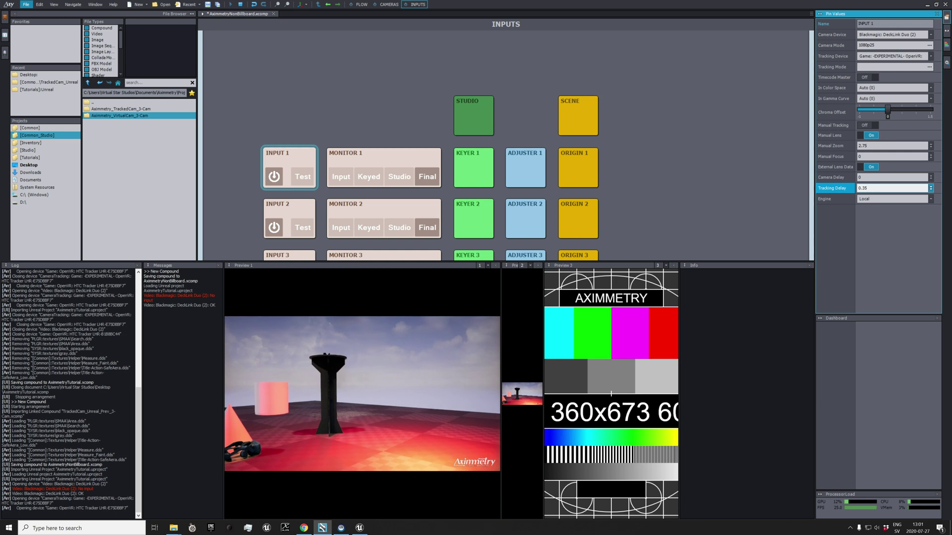
left_click(871, 167)
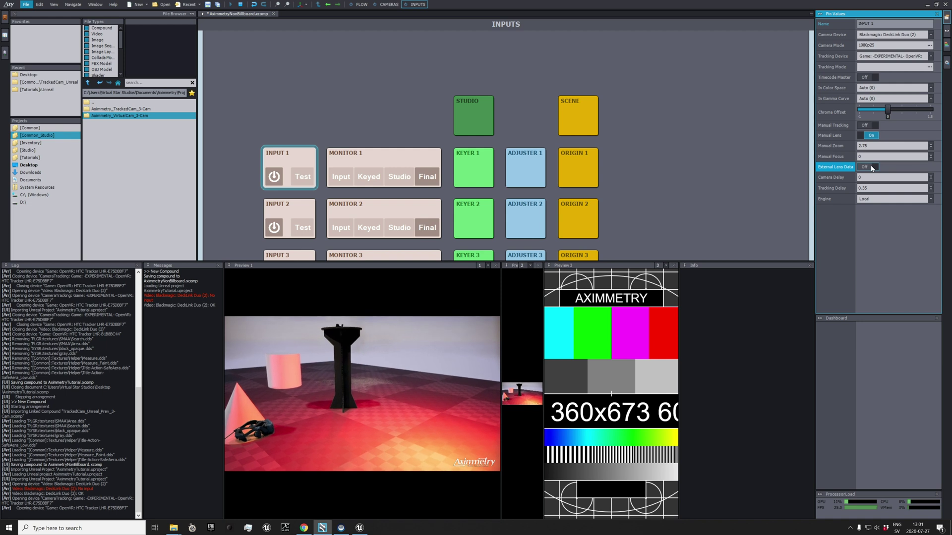
Try a Y position offset on the Scene's Base Cam Transf and return it to 0.
left_click(578, 117)
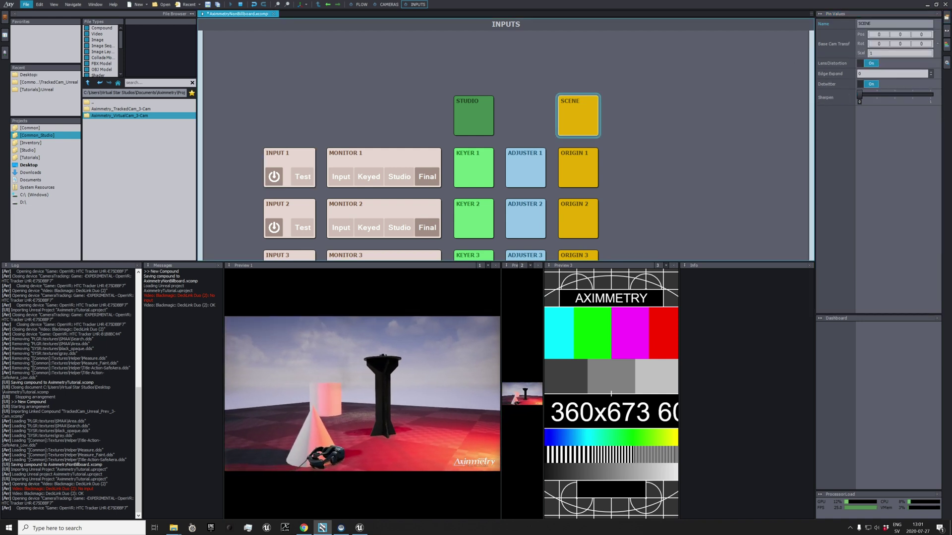
left_click(900, 34)
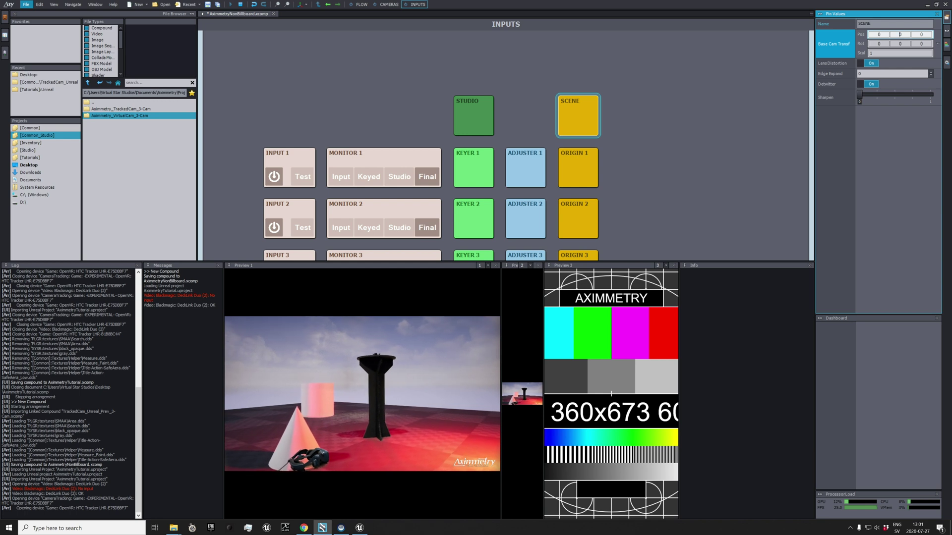
mouse_move(897, 34)
left_mouse_down()
mouse_move(917, 34)
mouse_move(905, 34)
left_mouse_up()
double_click(902, 34)
type("0")
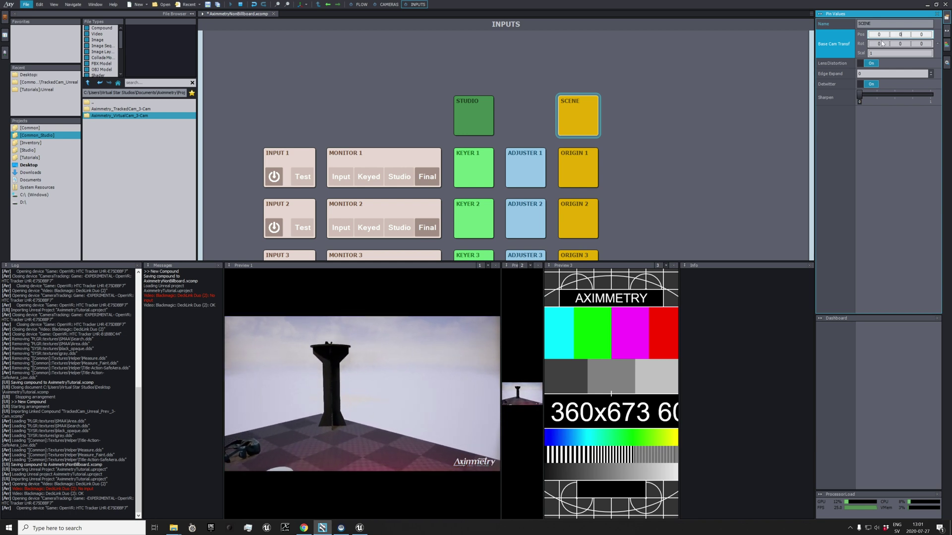
key("Return")
Rotate the Scene's Base Cam Transf to about 217.72 on Y and offset its X position.
left_click_drag(896, 44, 896, 44)
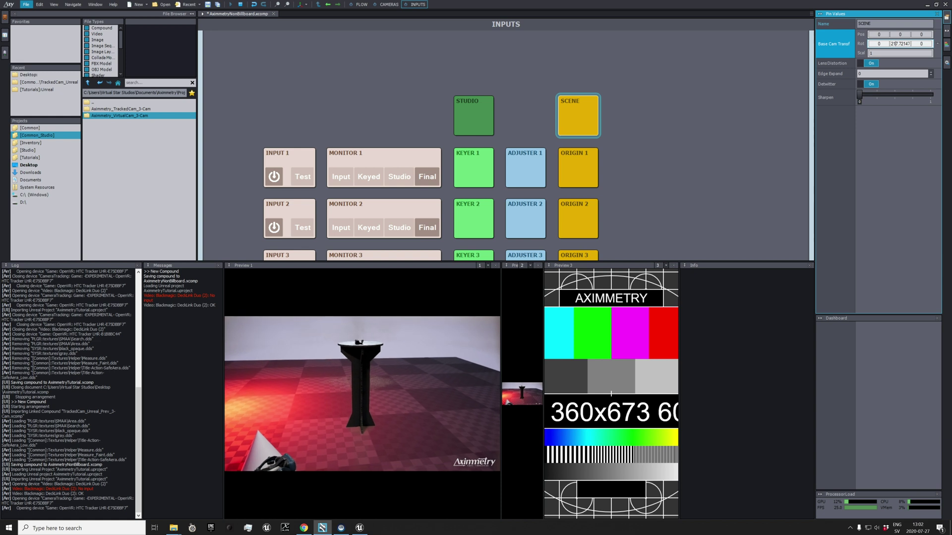
left_click_drag(877, 34, 877, 34)
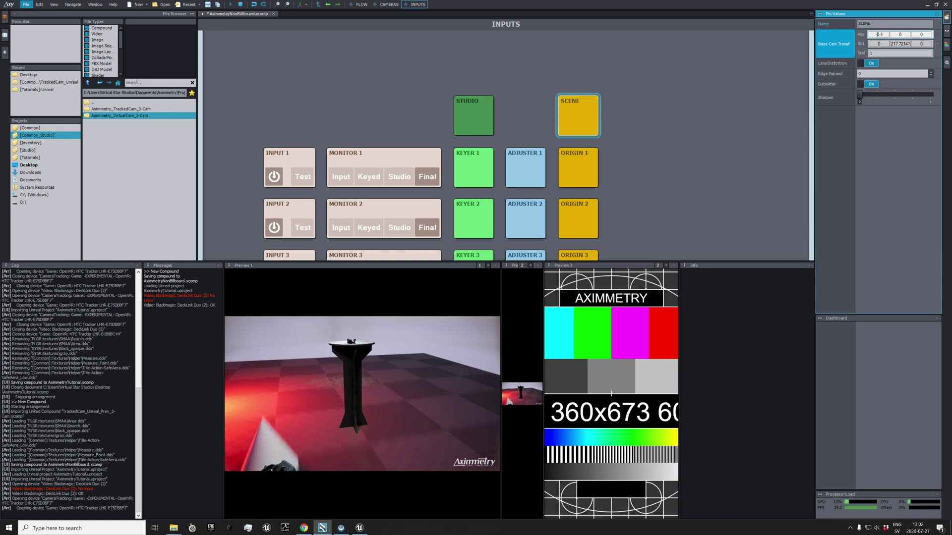
scroll(878, 34, "down", 10)
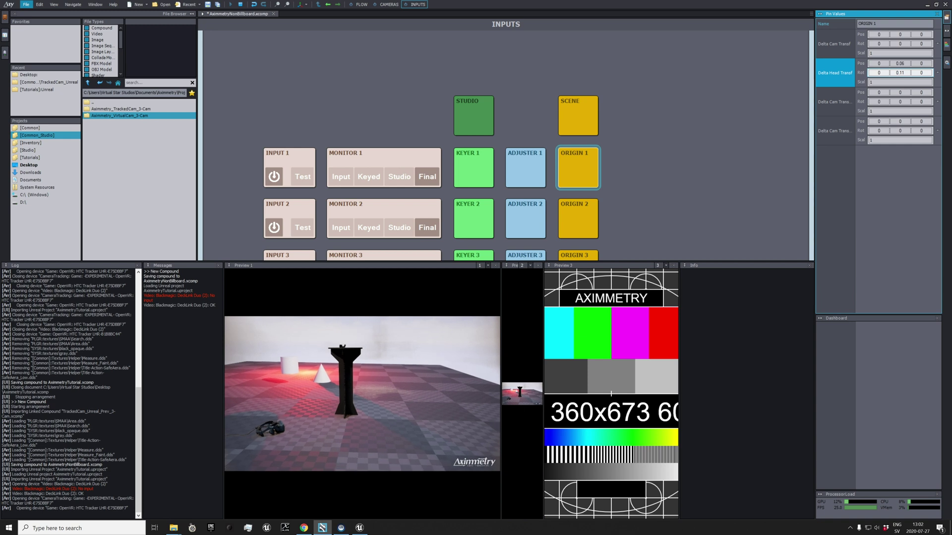
Set the Z position of Origin 1's Delta Head Transf to 0.27 and show Input 1's settings.
left_click(922, 63)
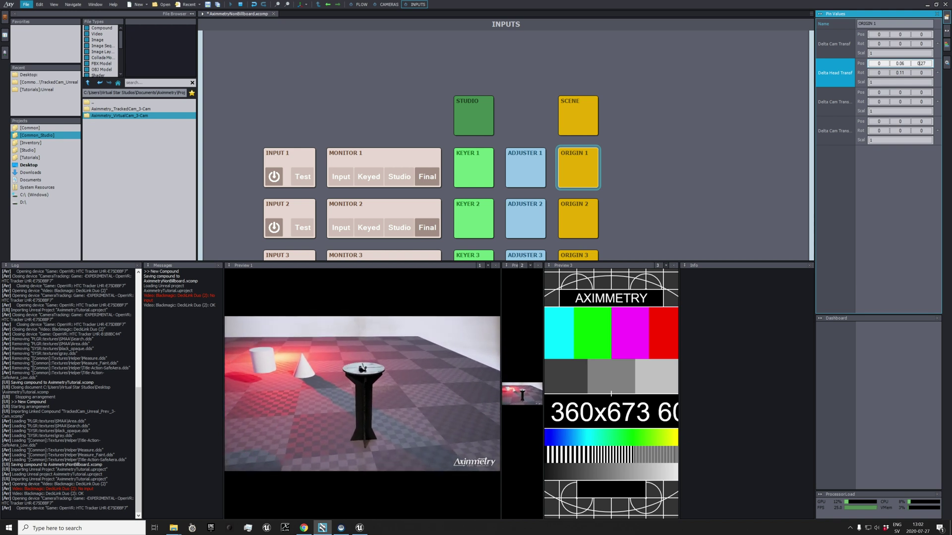
left_click(298, 160)
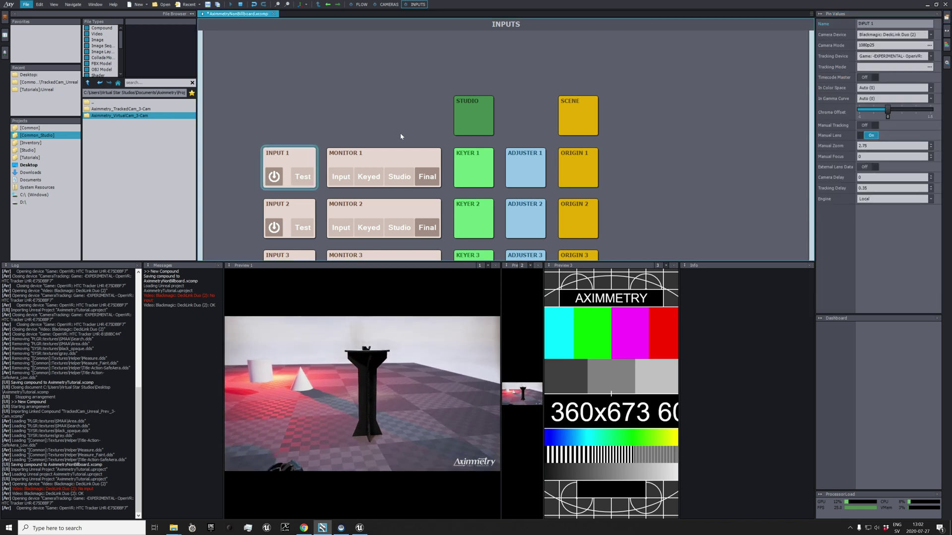